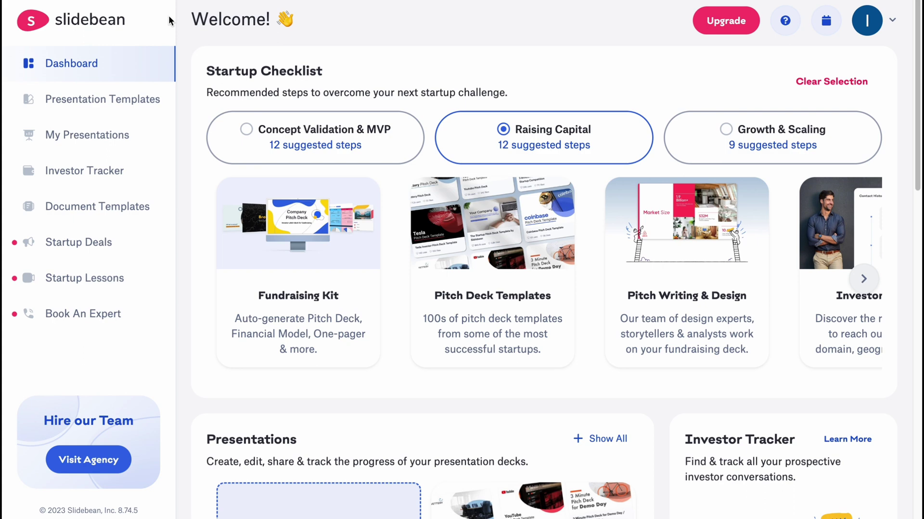
# Open Presentation Templates and browse the Basic, Startups, Business, Marketing, Academic and Sales categories.
pyautogui.scroll(-3, 464, 231)
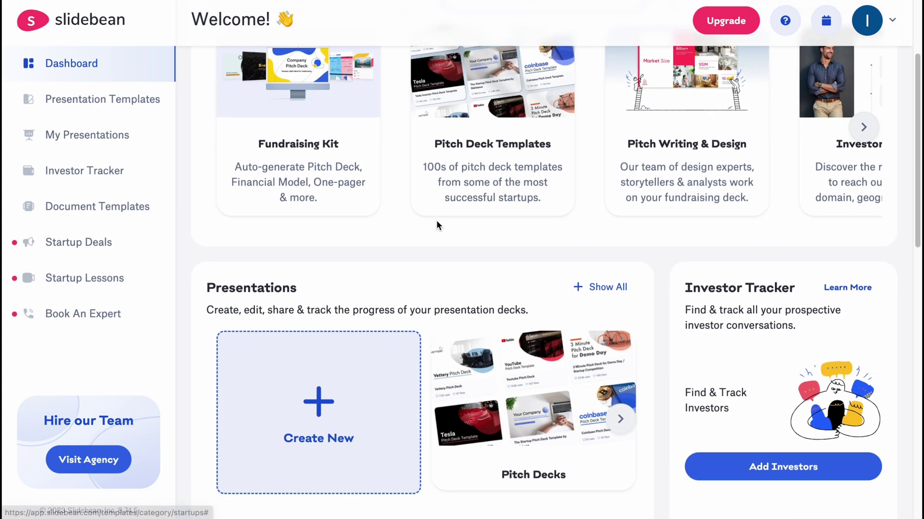
pyautogui.scroll(3, 440, 203)
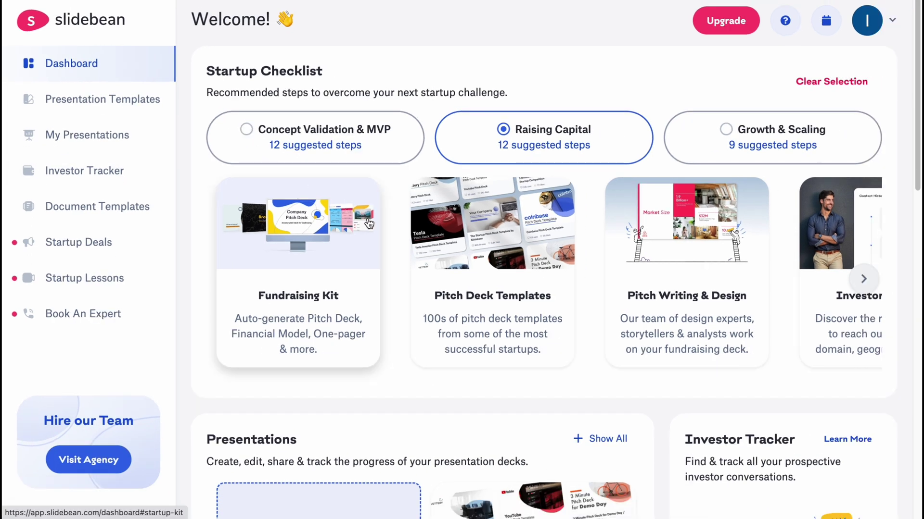
pyautogui.scroll(-5, 388, 224)
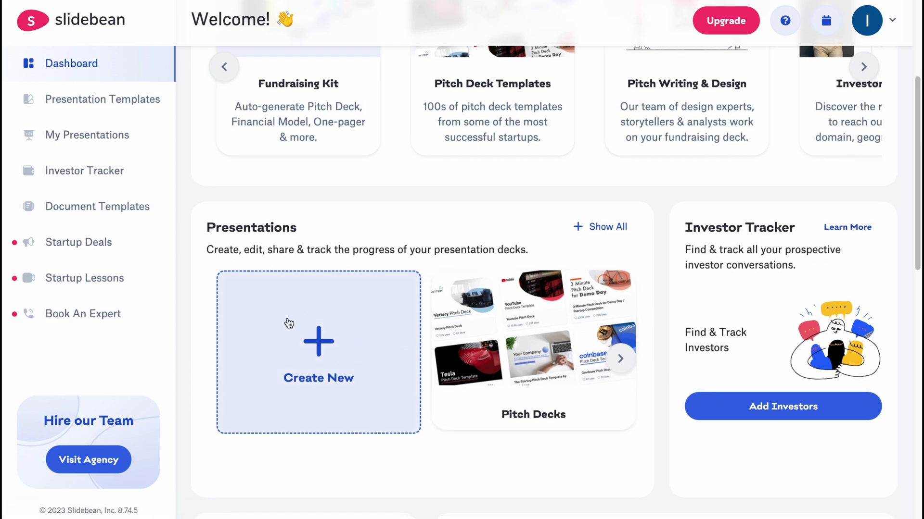
pyautogui.click(133, 100)
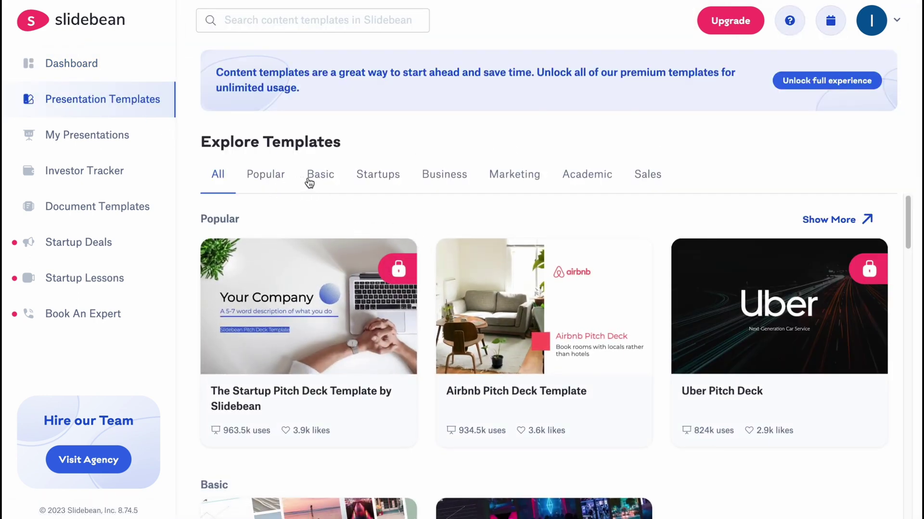
pyautogui.click(320, 178)
pyautogui.click(381, 179)
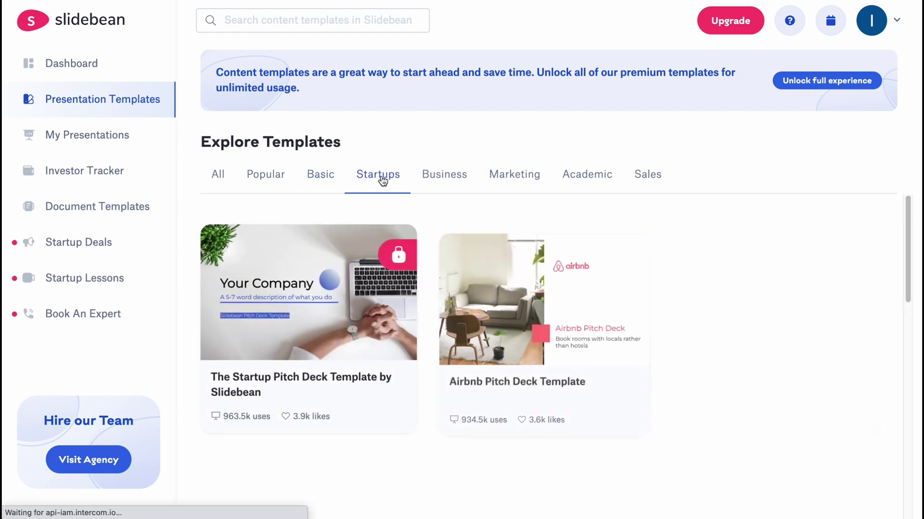
pyautogui.click(443, 179)
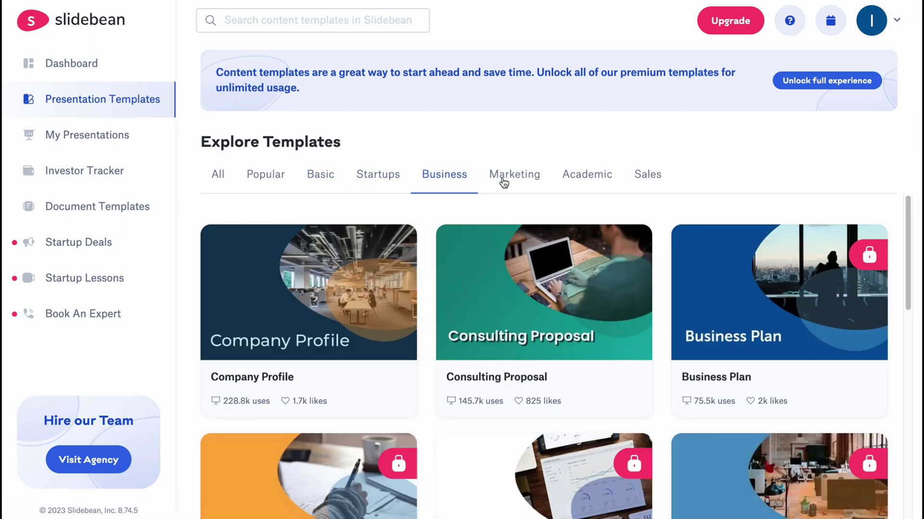
pyautogui.click(505, 181)
pyautogui.click(582, 181)
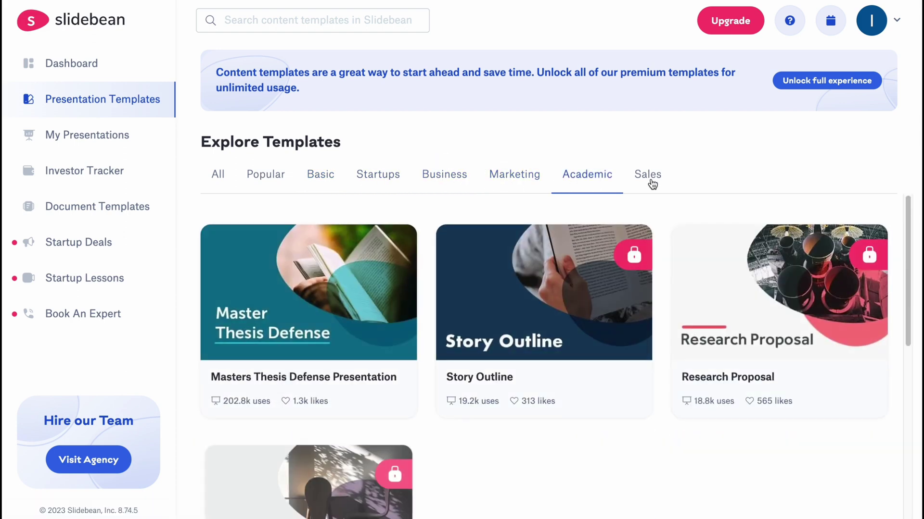
pyautogui.click(650, 180)
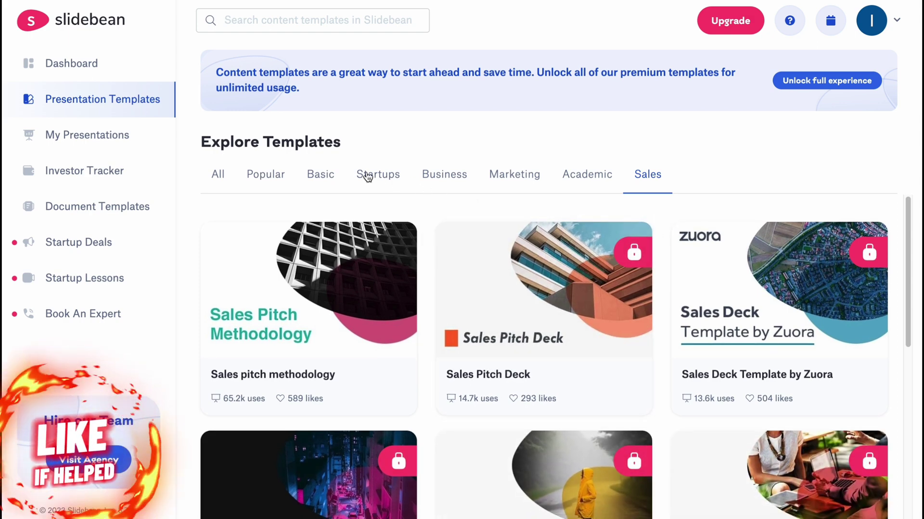
# Return to the Startups templates, scroll through them, then go to My Presentations.
pyautogui.click(367, 177)
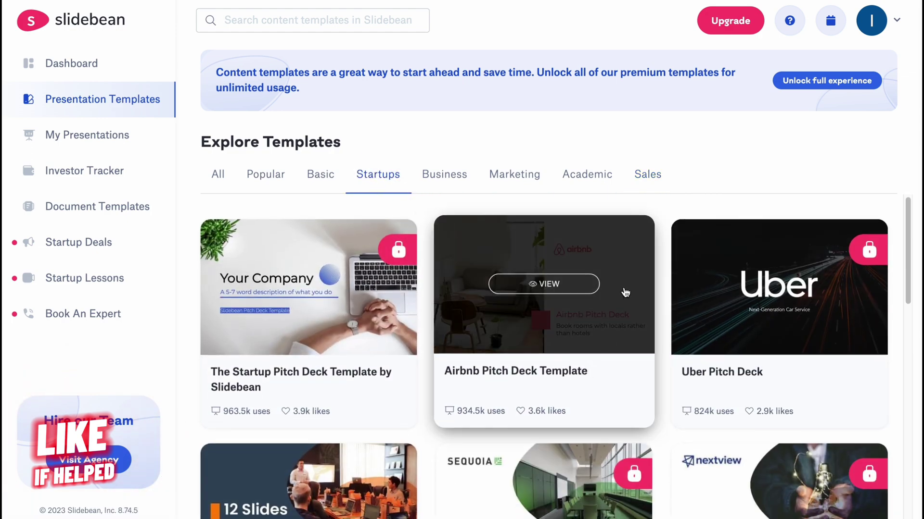
pyautogui.scroll(-8, 625, 292)
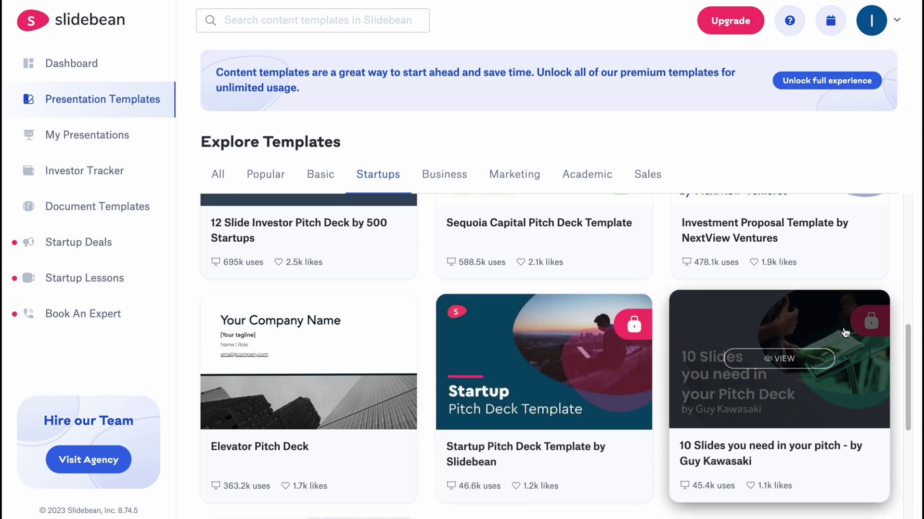
pyautogui.scroll(2, 329, 326)
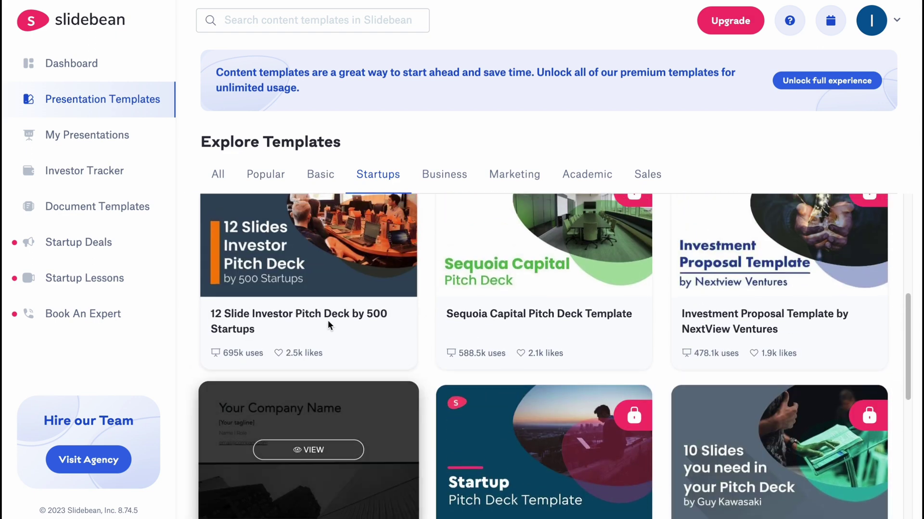
pyautogui.scroll(5, 328, 326)
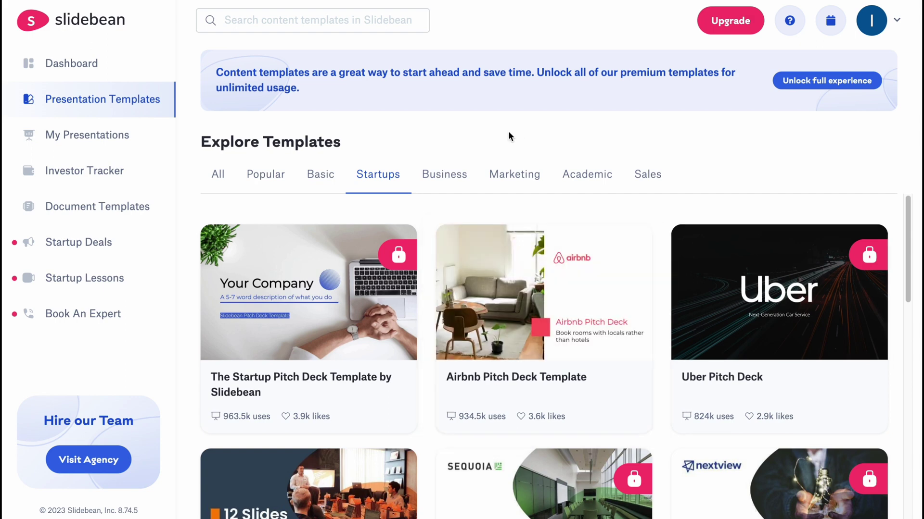
pyautogui.click(58, 134)
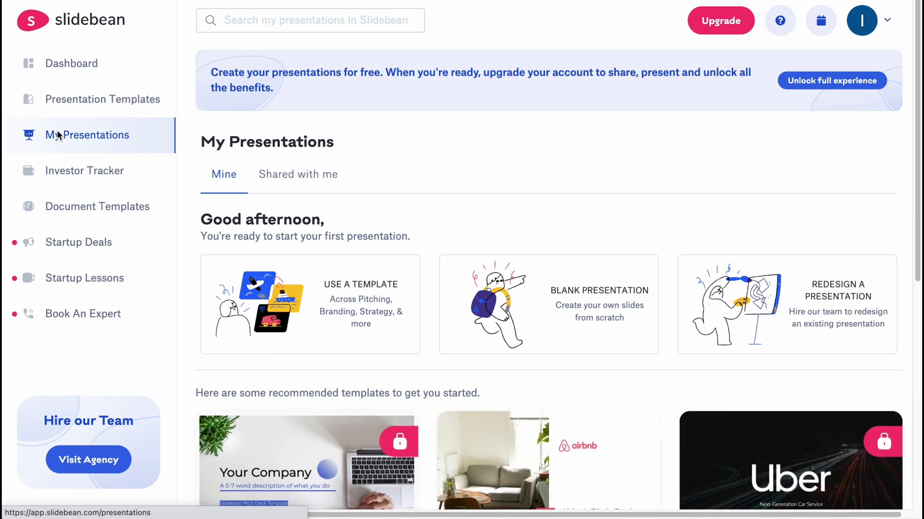
# Scroll My Presentations and open the Investor Tracker.
pyautogui.scroll(-5, 331, 323)
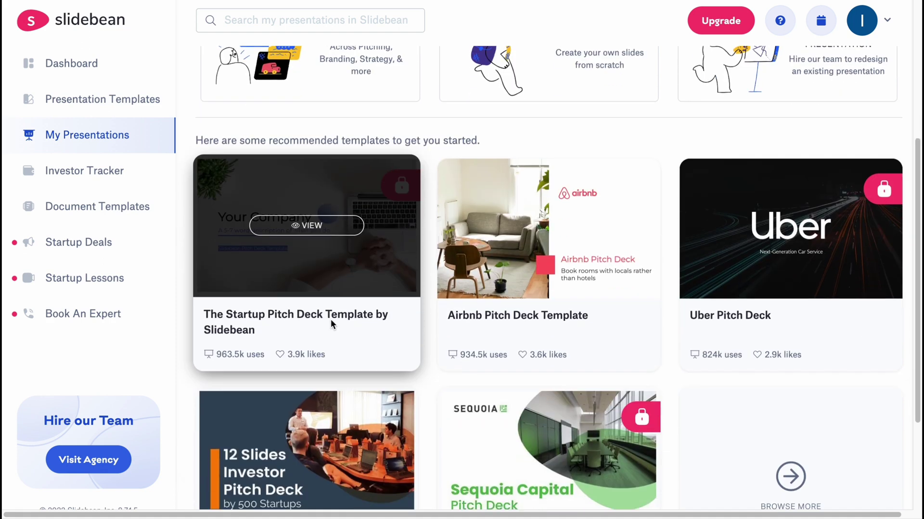
pyautogui.scroll(-1, 330, 319)
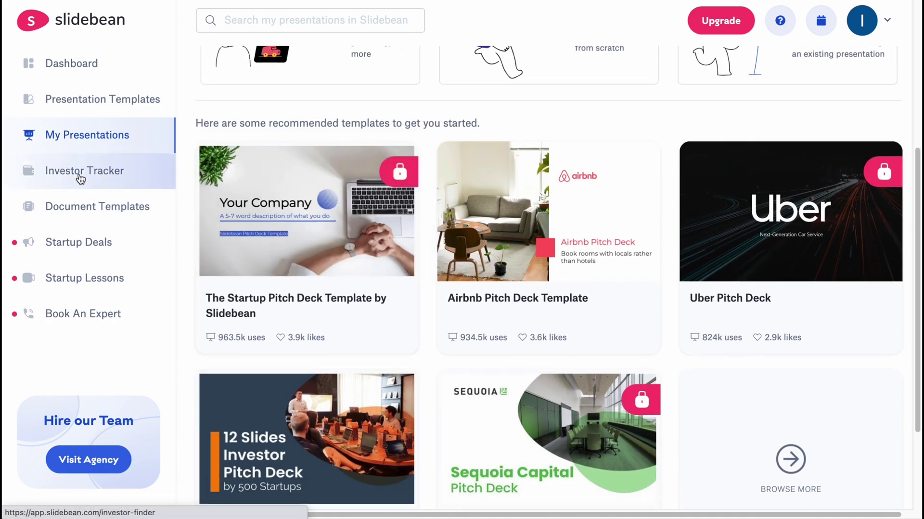
pyautogui.click(80, 178)
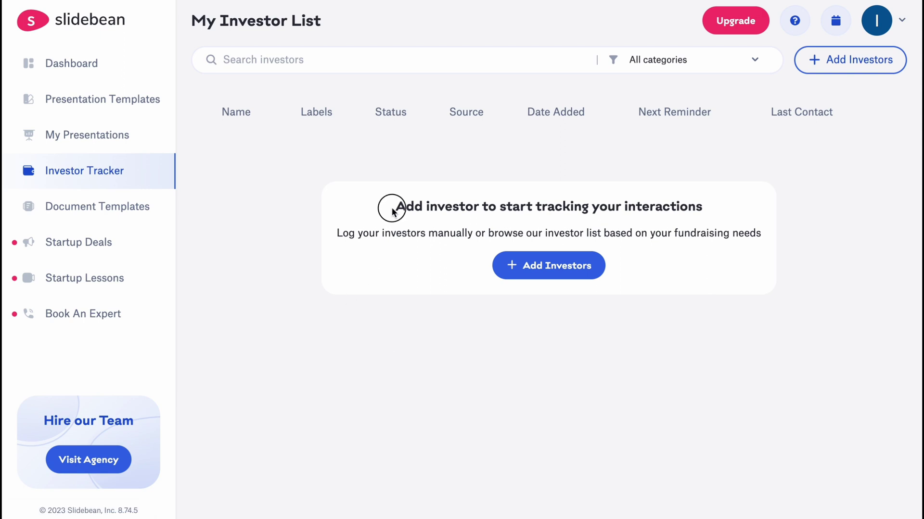
# Highlight the investor-tracking heading and the investor table column headings.
pyautogui.moveTo(392, 210); pyautogui.dragTo(722, 202)
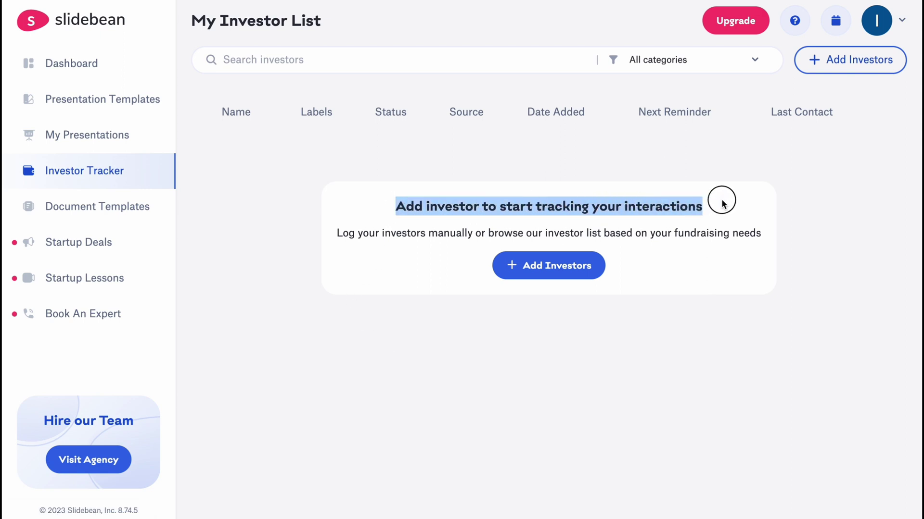
pyautogui.click(854, 346)
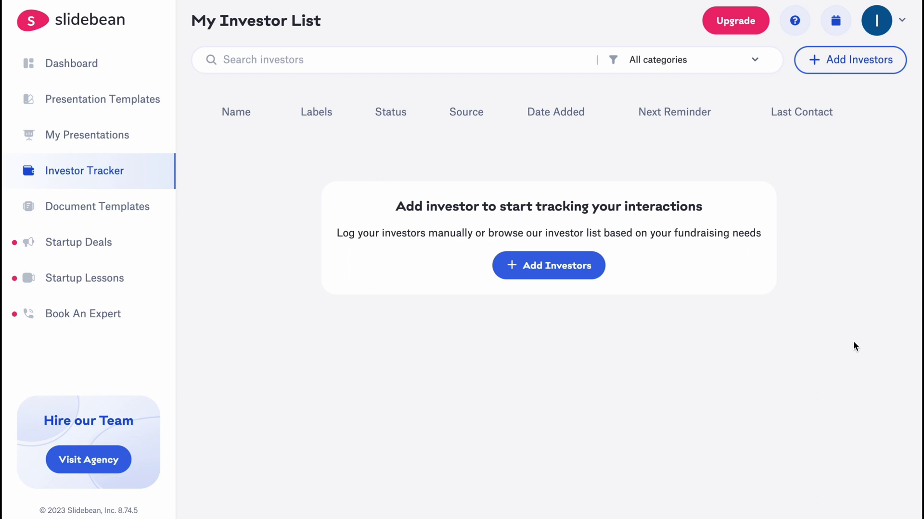
pyautogui.moveTo(222, 111); pyautogui.dragTo(717, 109)
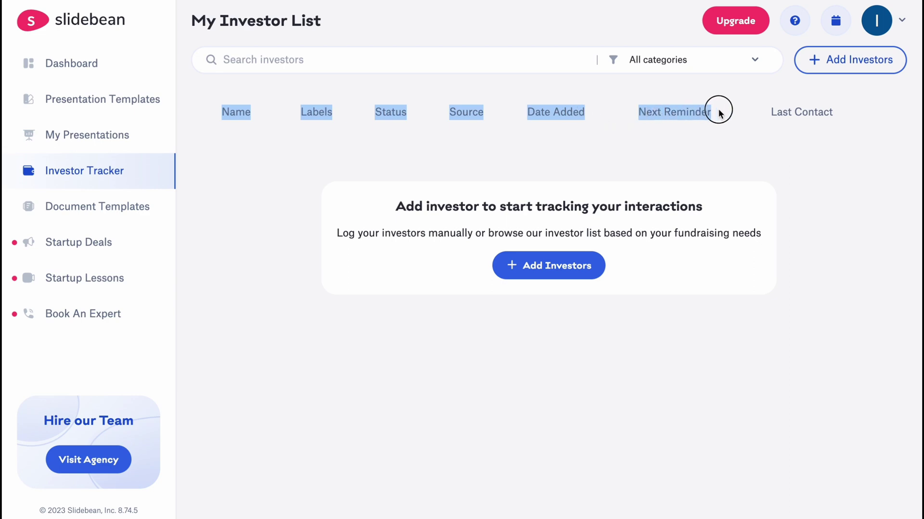
# Visit Document Templates and the Dashboard, then return to the Presentation Templates gallery.
pyautogui.click(86, 214)
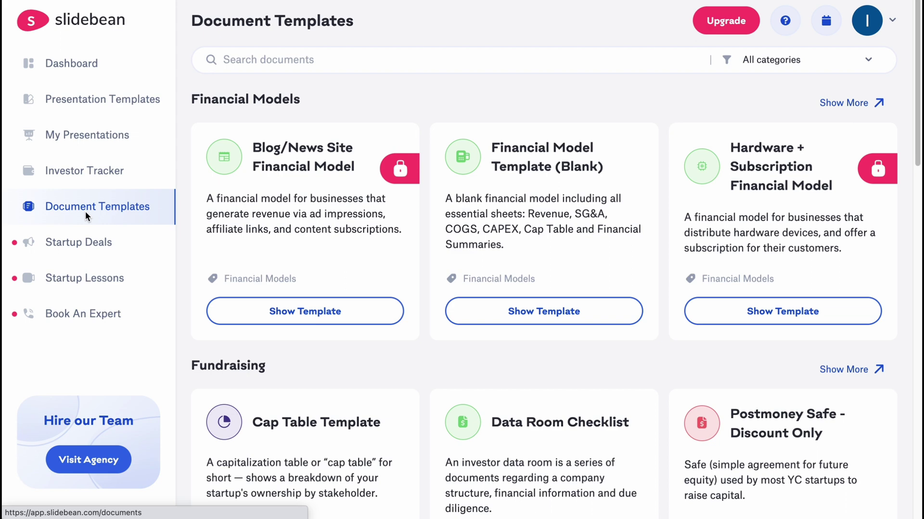
pyautogui.click(77, 70)
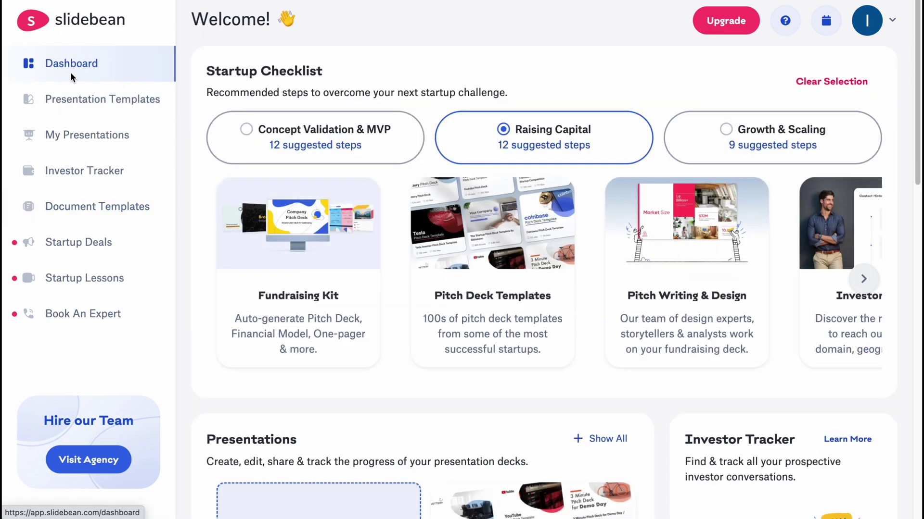
pyautogui.click(77, 97)
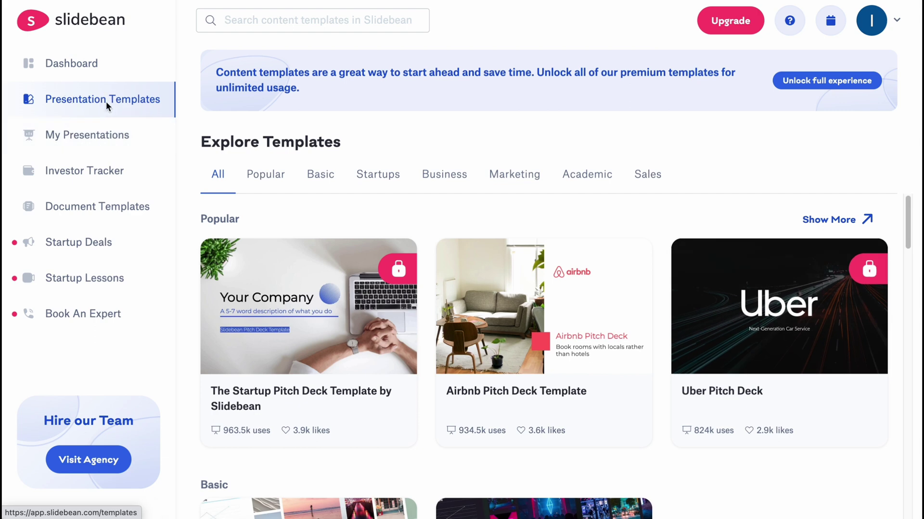
pyautogui.moveTo(642, 325)
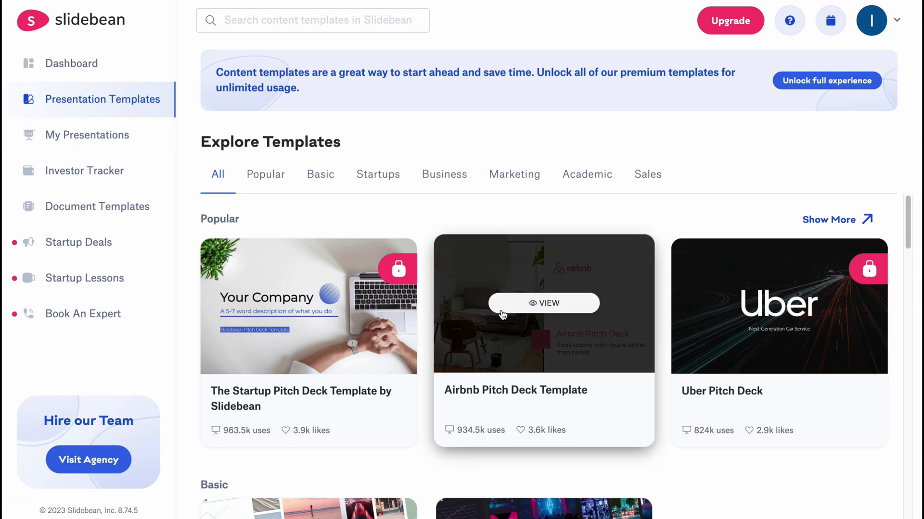
# Preview the Airbnb Pitch Deck Template and start a new Untitled deck from it.
pyautogui.click(533, 304)
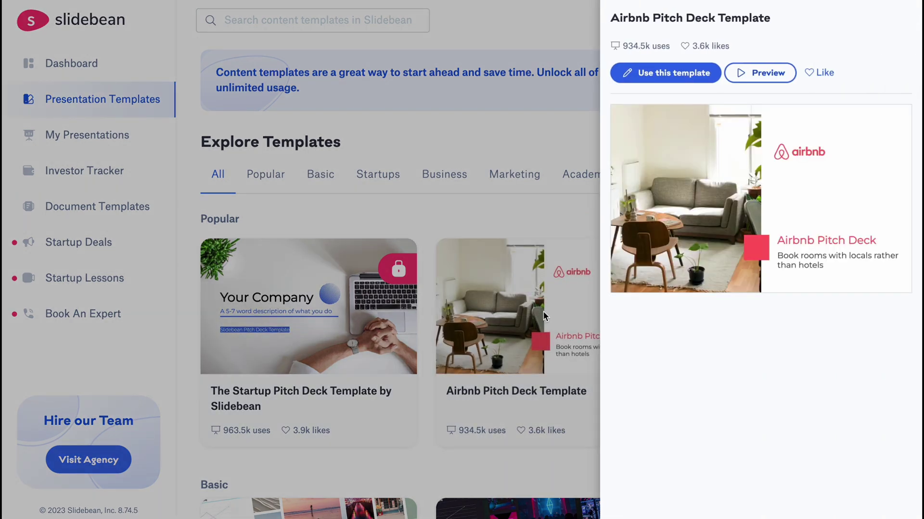
pyautogui.scroll(-6, 750, 255)
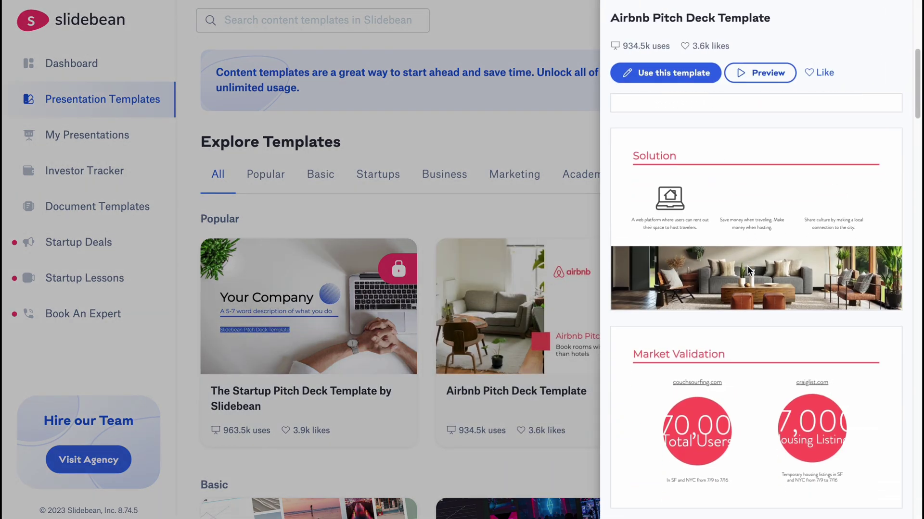
pyautogui.scroll(-10, 747, 266)
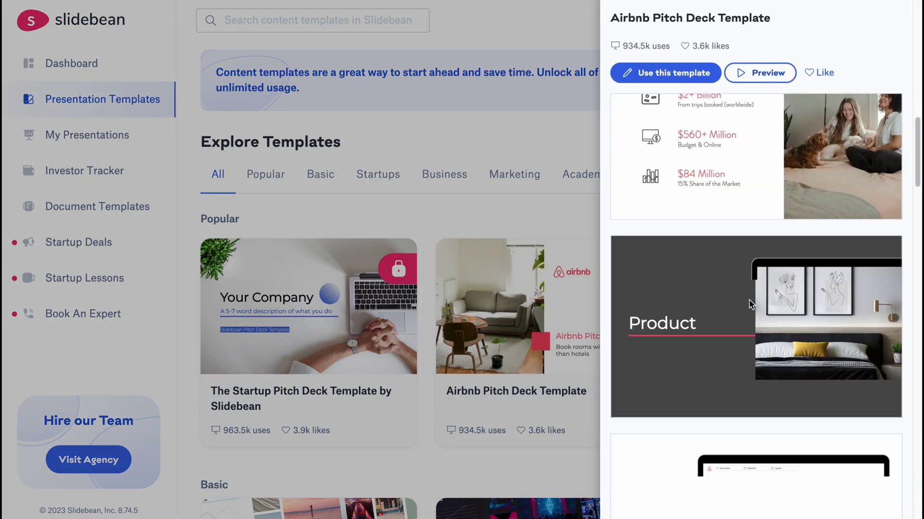
pyautogui.scroll(15, 746, 301)
pyautogui.click(682, 76)
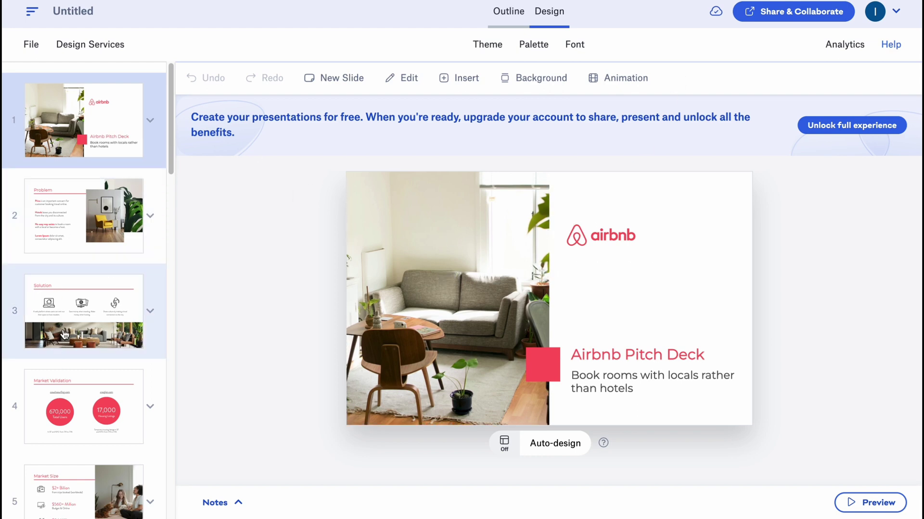
# Scroll the slide list, switch between slides 1 and 2, and check slide 1's options.
pyautogui.scroll(-4, 65, 327)
pyautogui.scroll(-20, 64, 313)
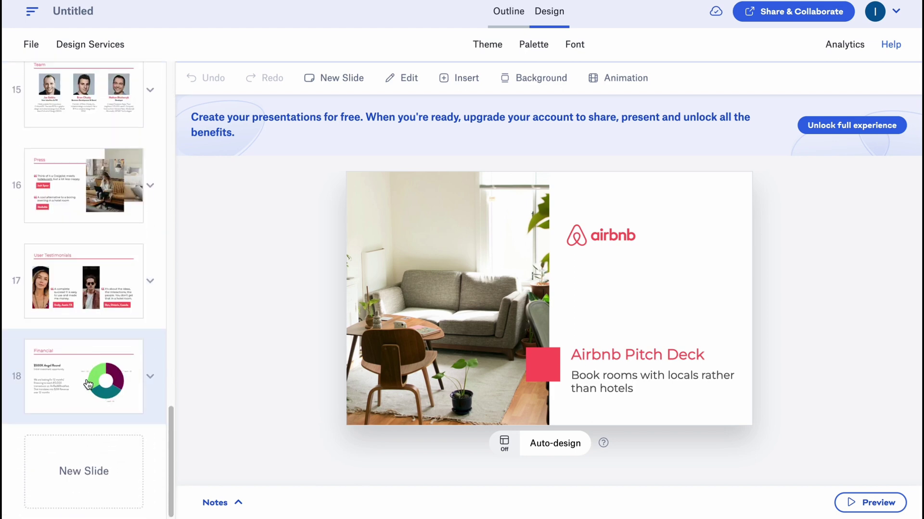
pyautogui.scroll(20, 75, 383)
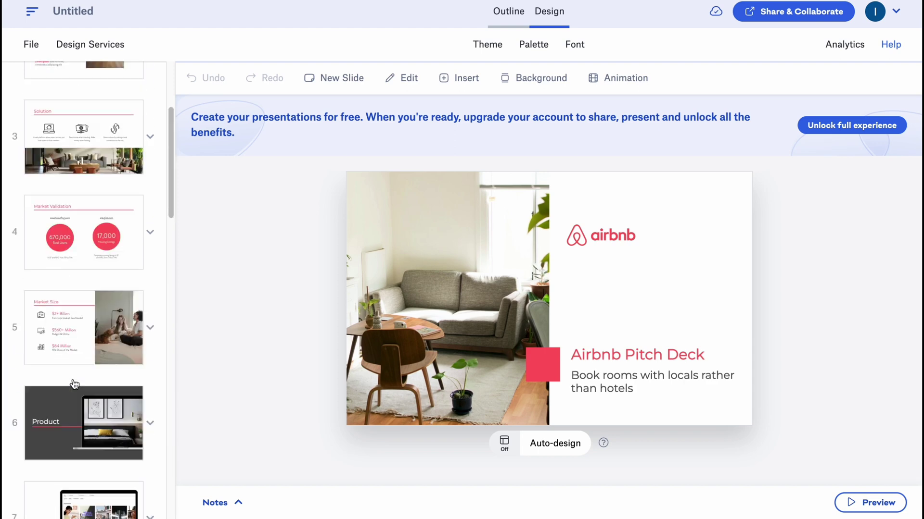
pyautogui.click(94, 185)
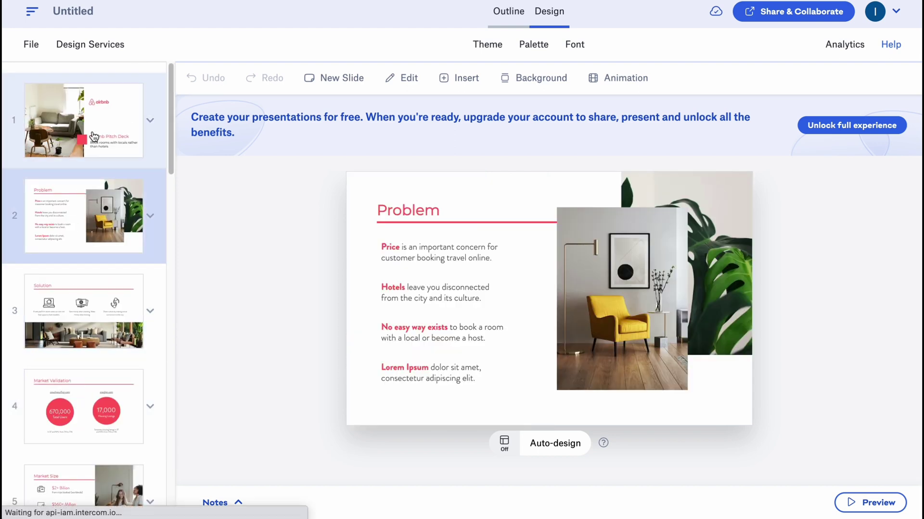
pyautogui.click(91, 131)
pyautogui.rightClick(91, 130)
pyautogui.click(146, 129)
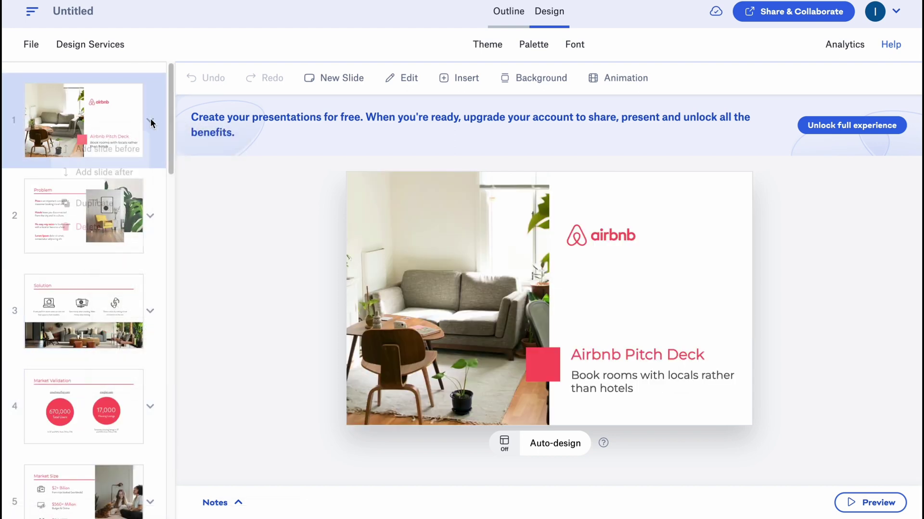
pyautogui.click(149, 118)
pyautogui.click(157, 192)
# Drag the Problem slide up and show its add, duplicate and delete actions.
pyautogui.click(150, 216)
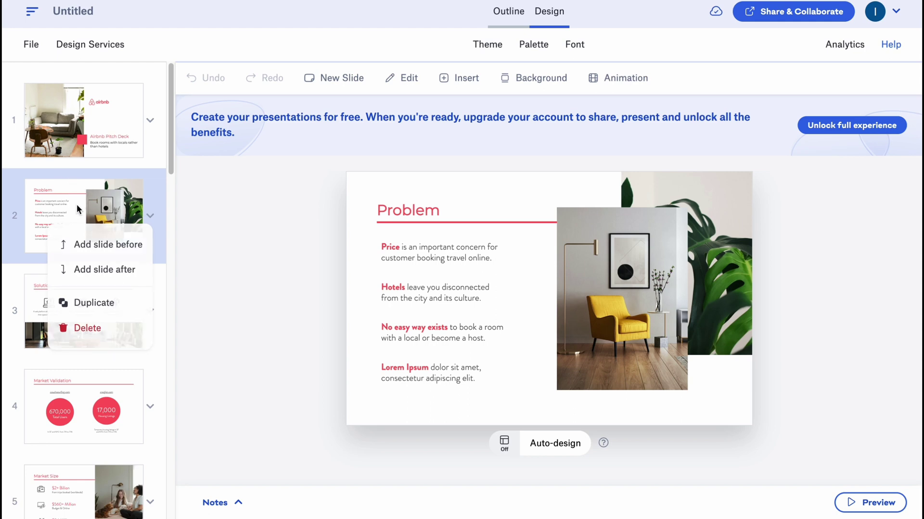
pyautogui.moveTo(76, 204)
pyautogui.mouseDown()
pyautogui.moveTo(95, 198)
pyautogui.moveTo(93, 205)
pyautogui.mouseUp()
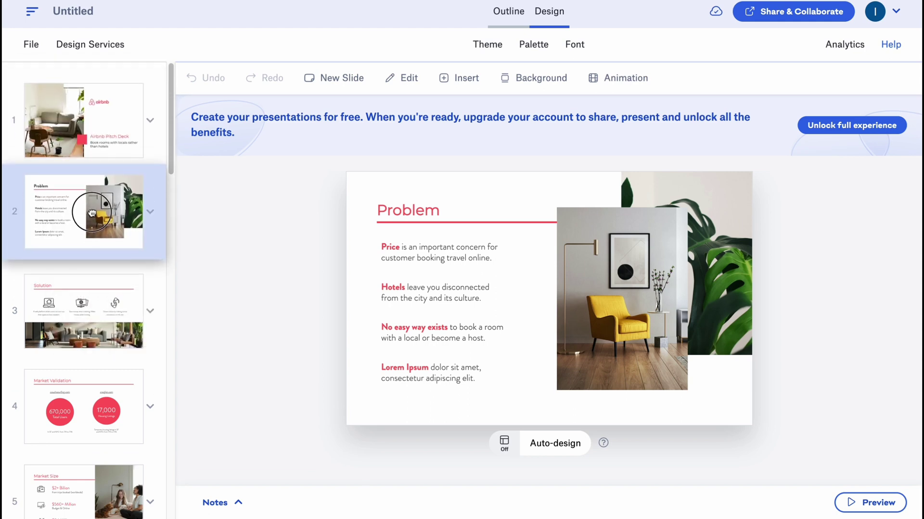
pyautogui.click(151, 216)
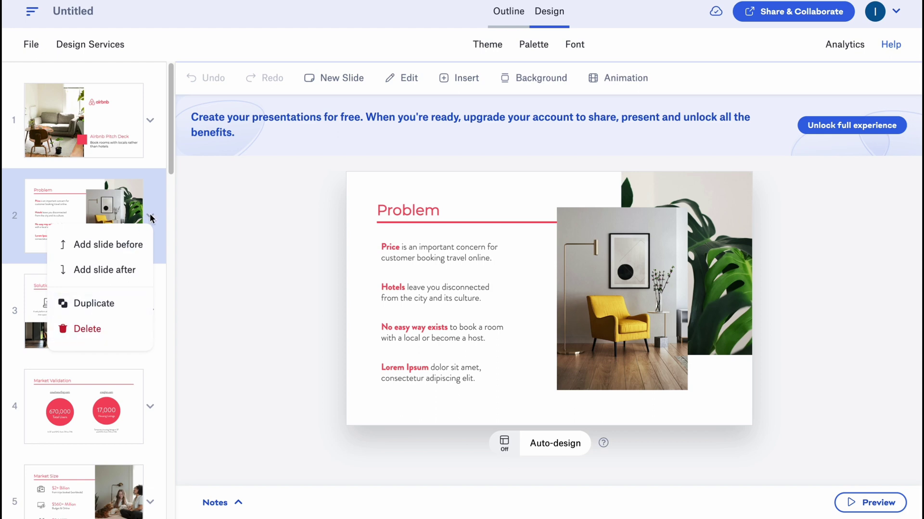
pyautogui.click(108, 303)
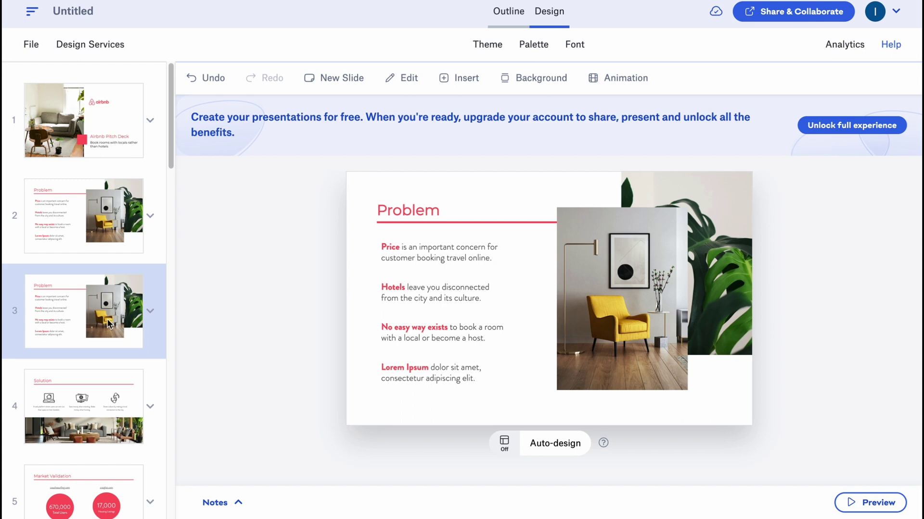
pyautogui.click(151, 311)
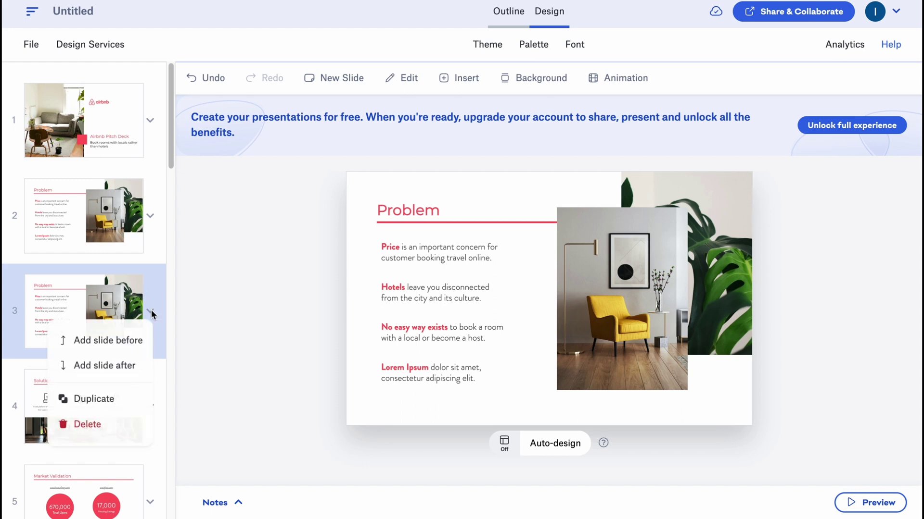
pyautogui.click(103, 433)
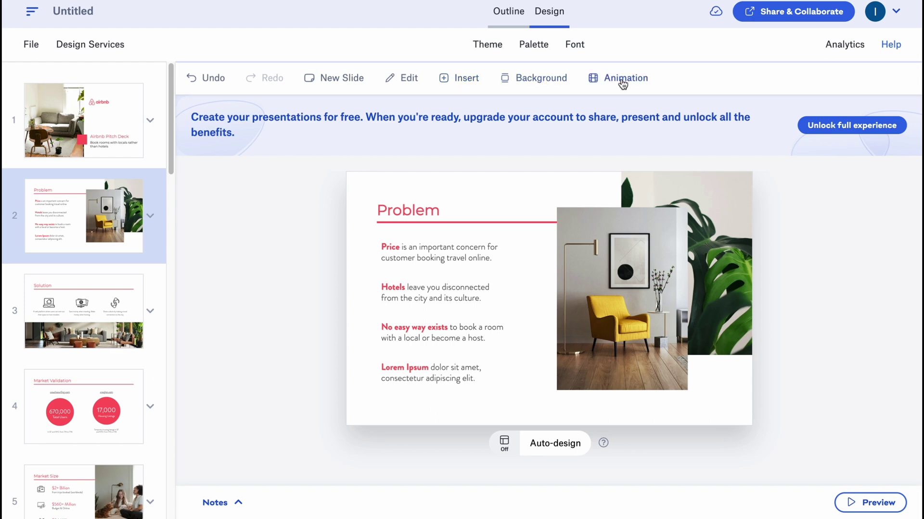
# Open the deck's Design settings and look through the Theme, Palette and Font choices.
pyautogui.click(492, 49)
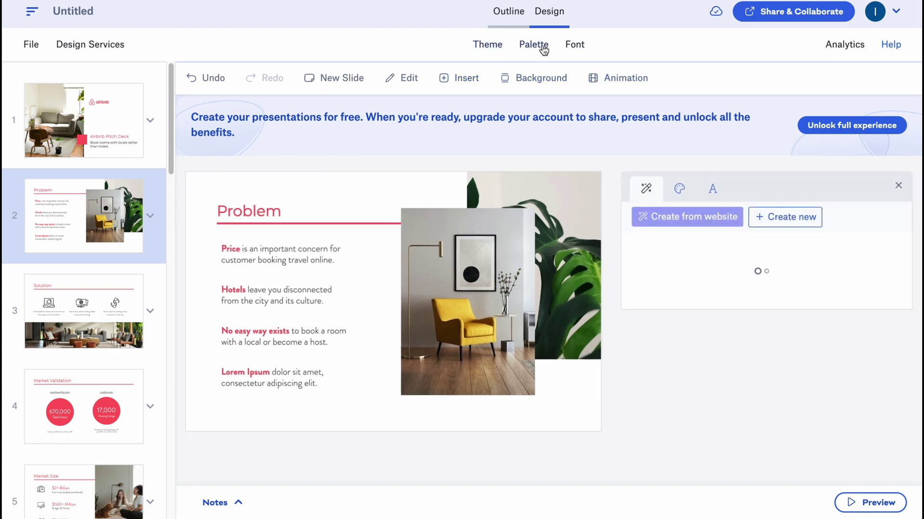
pyautogui.click(535, 46)
pyautogui.click(573, 48)
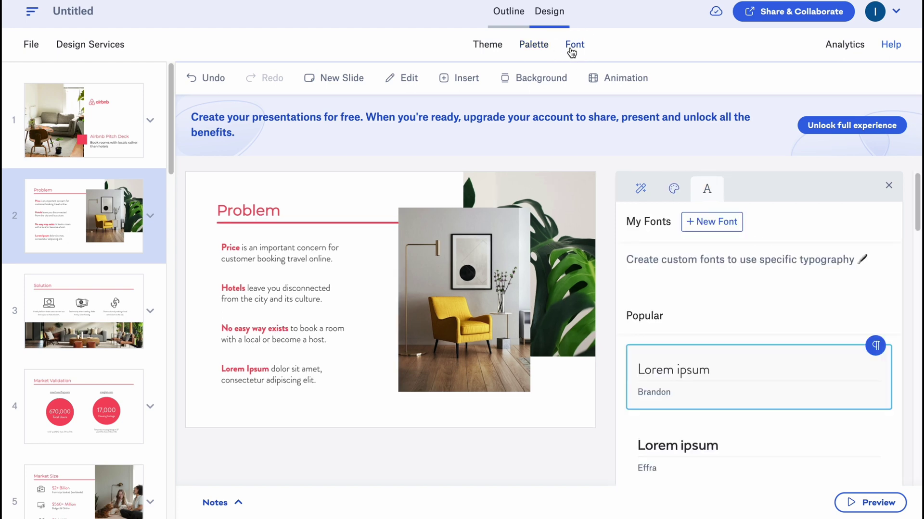
pyautogui.click(500, 46)
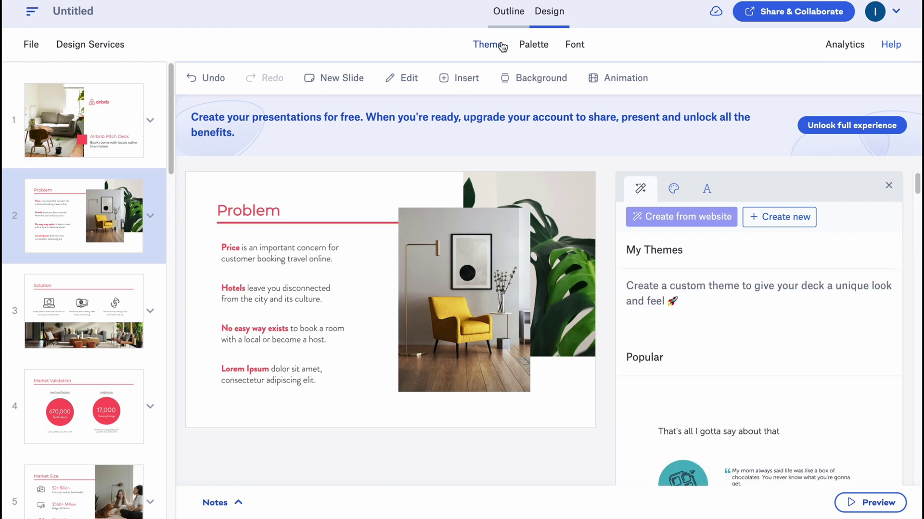
pyautogui.scroll(-5, 744, 258)
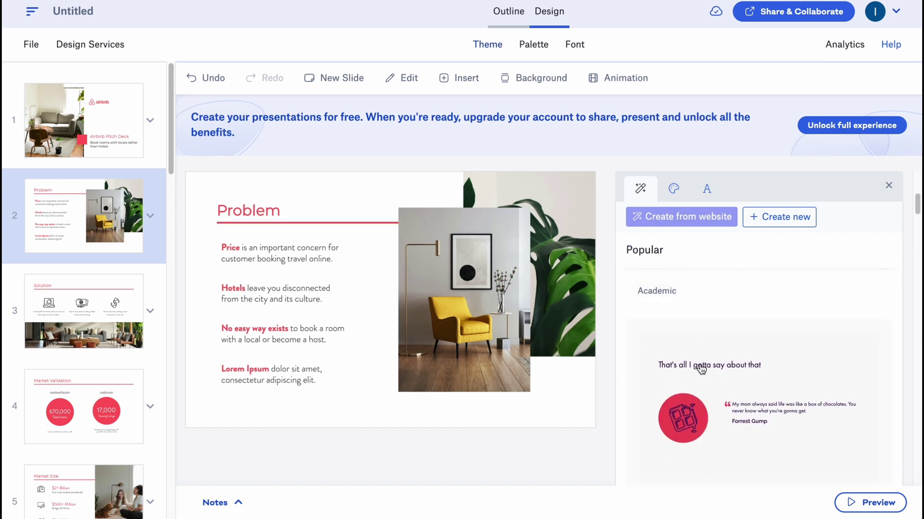
pyautogui.scroll(5, 701, 371)
# Try the Amber and Andromeda palettes, then apply the magenta Flamingo palette.
pyautogui.click(673, 189)
pyautogui.scroll(-10, 690, 207)
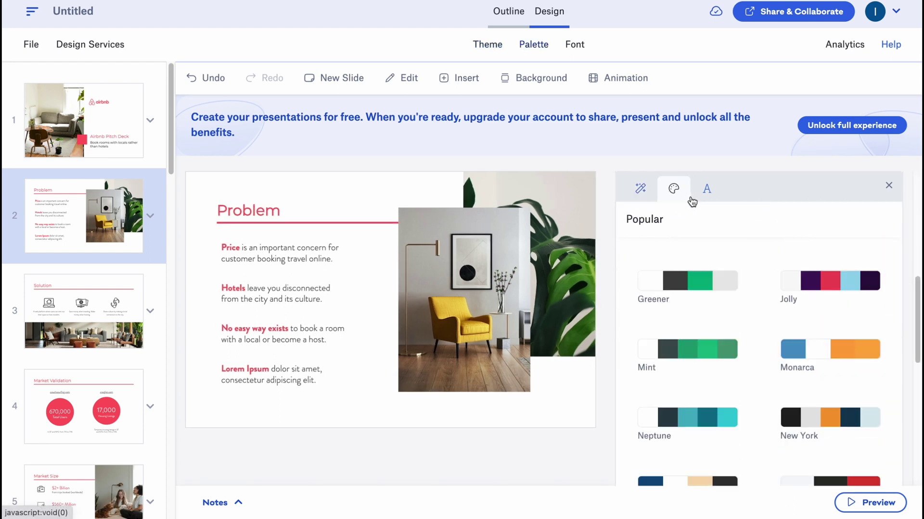
pyautogui.scroll(10, 691, 301)
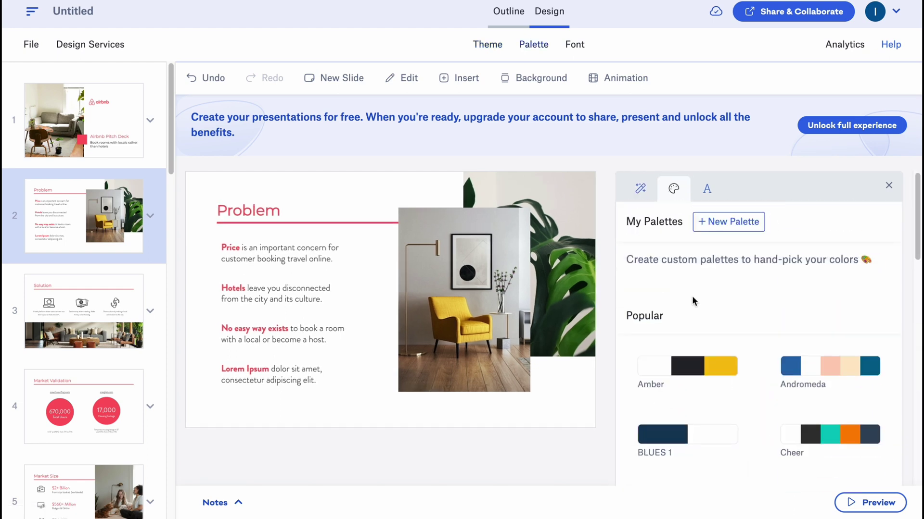
pyautogui.click(694, 365)
pyautogui.click(821, 369)
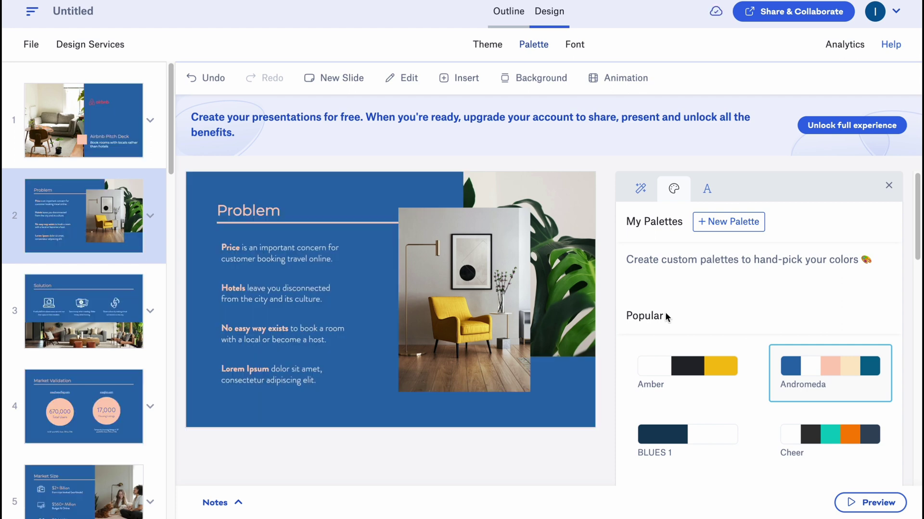
pyautogui.scroll(-1, 711, 351)
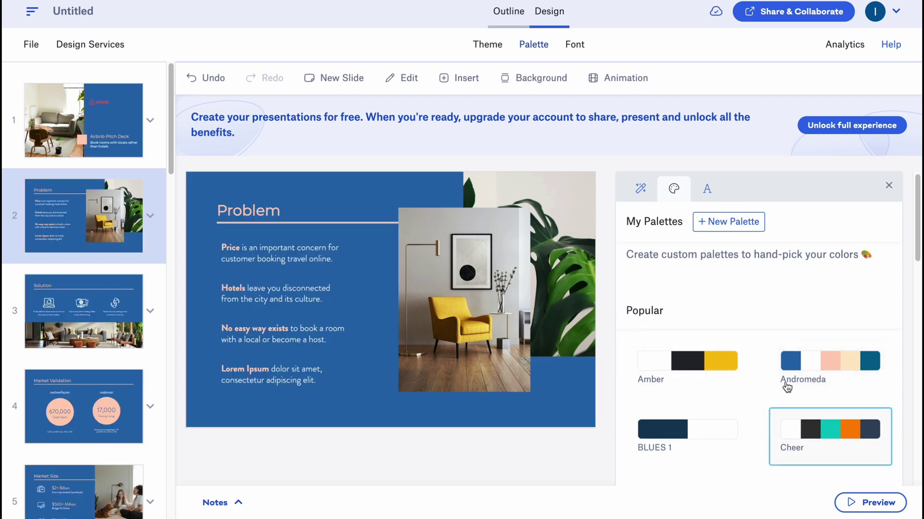
pyautogui.scroll(-3, 717, 327)
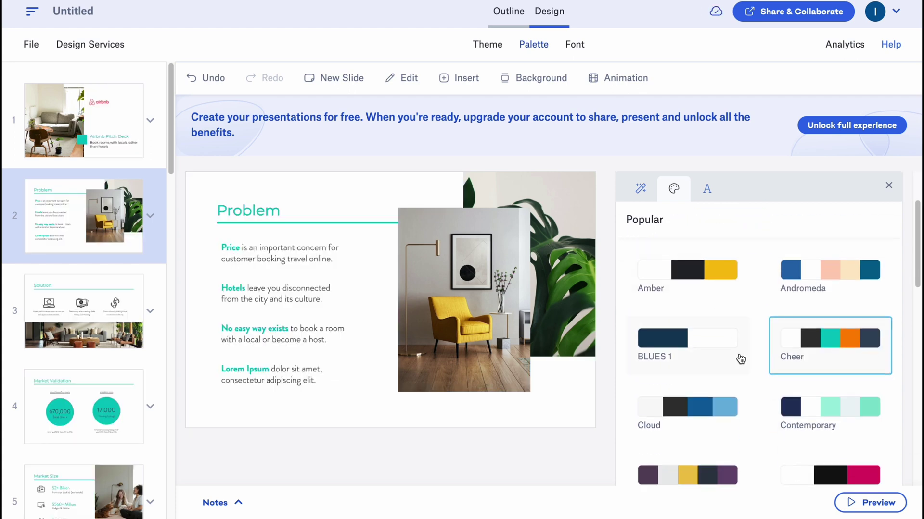
pyautogui.click(830, 454)
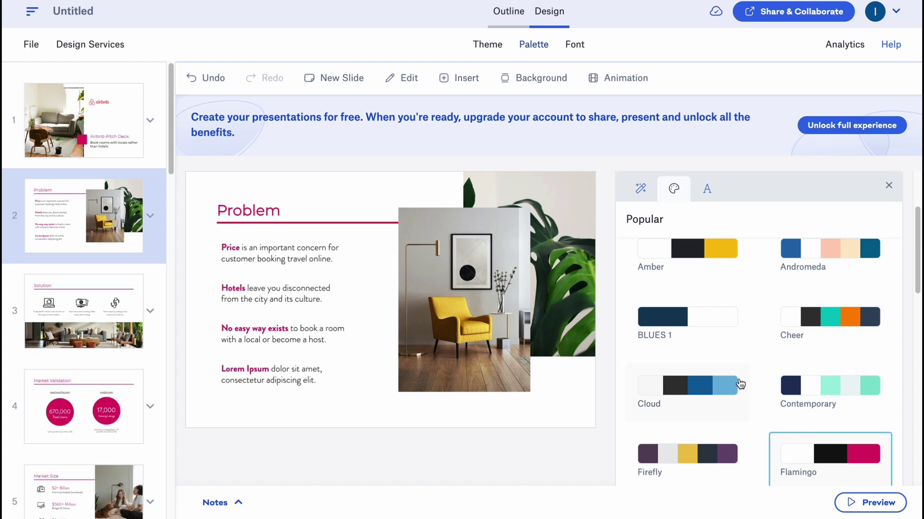
# Review the font options, with Brandon current alongside Effra and Freight.
pyautogui.scroll(-1, 766, 375)
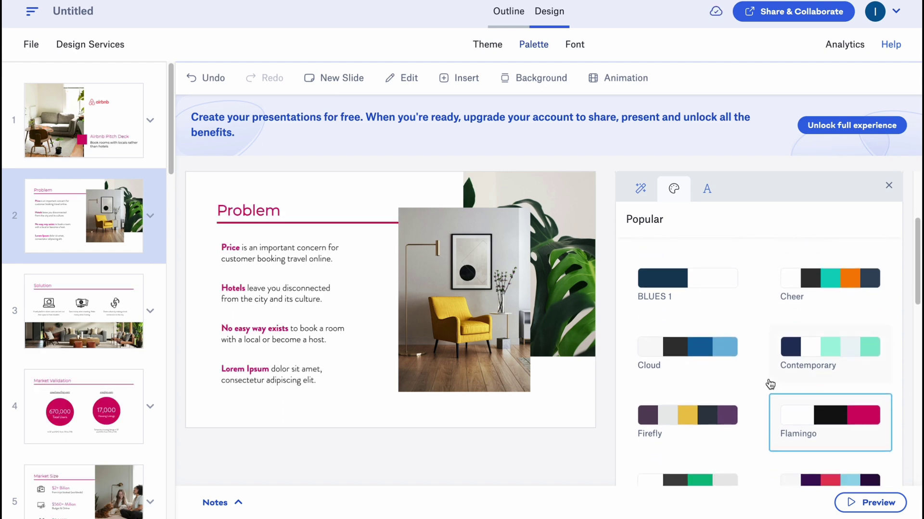
pyautogui.click(706, 191)
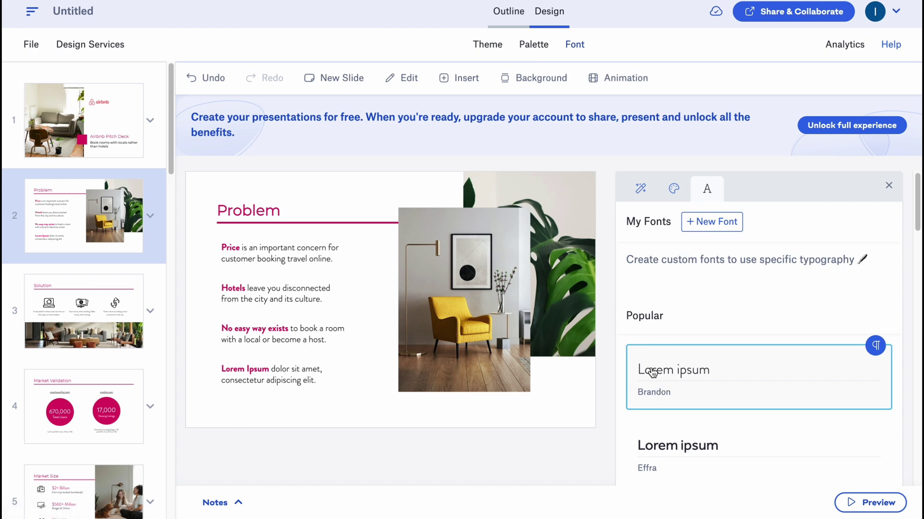
pyautogui.scroll(-1, 675, 368)
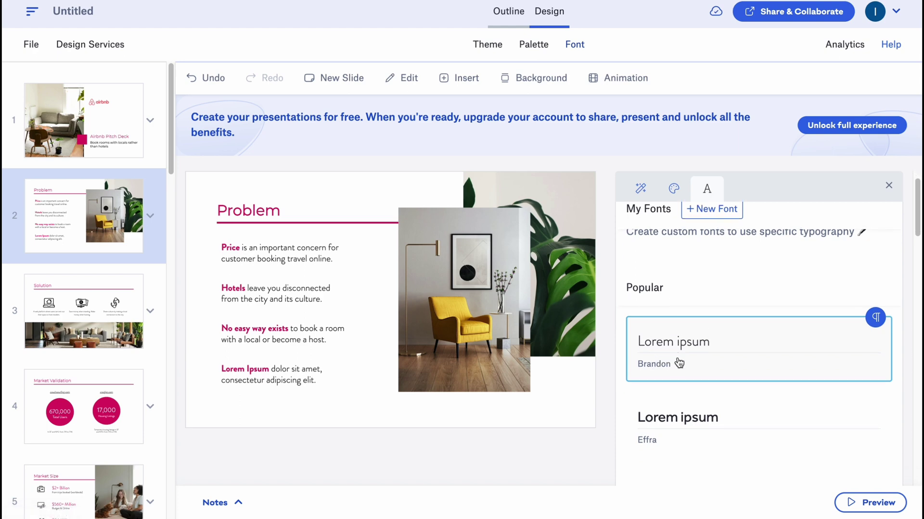
pyautogui.scroll(-3, 686, 360)
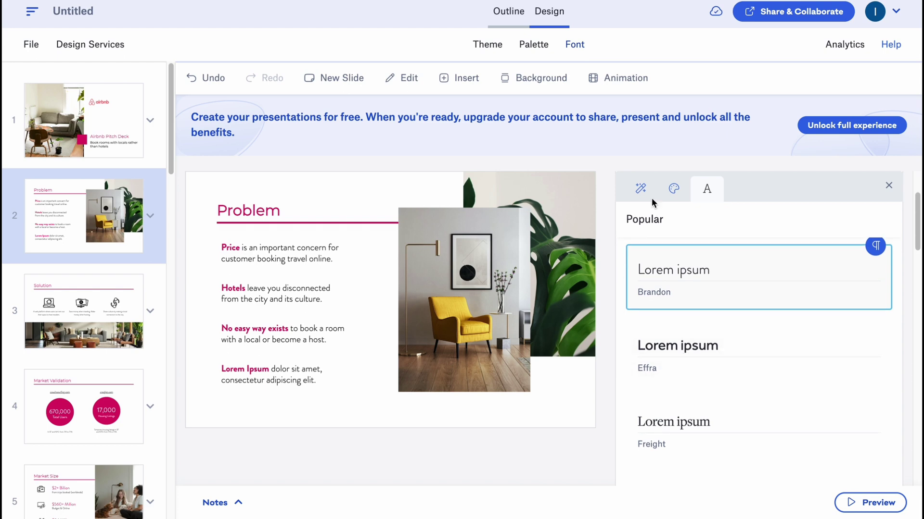
# Close the Font panel, open the title slide and inspect the 'Airbnb Pitch Deck' title's properties.
pyautogui.click(889, 187)
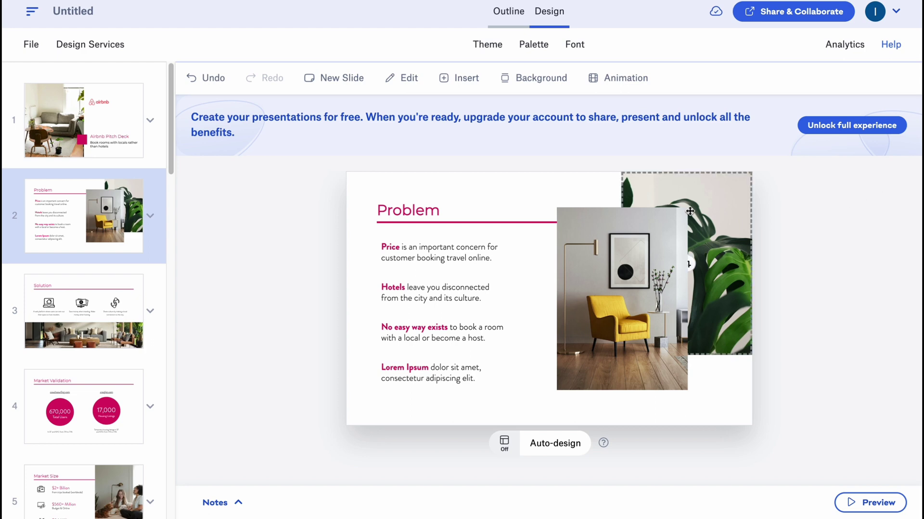
pyautogui.click(112, 128)
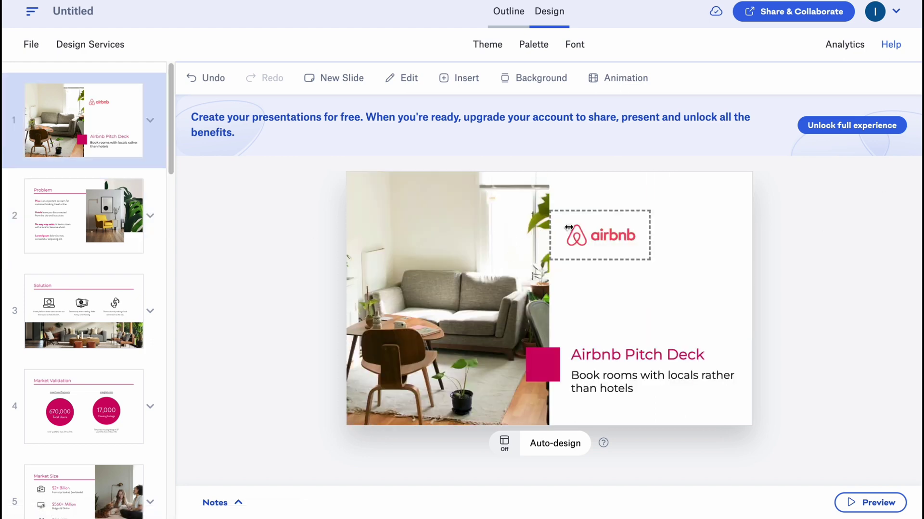
pyautogui.click(607, 367)
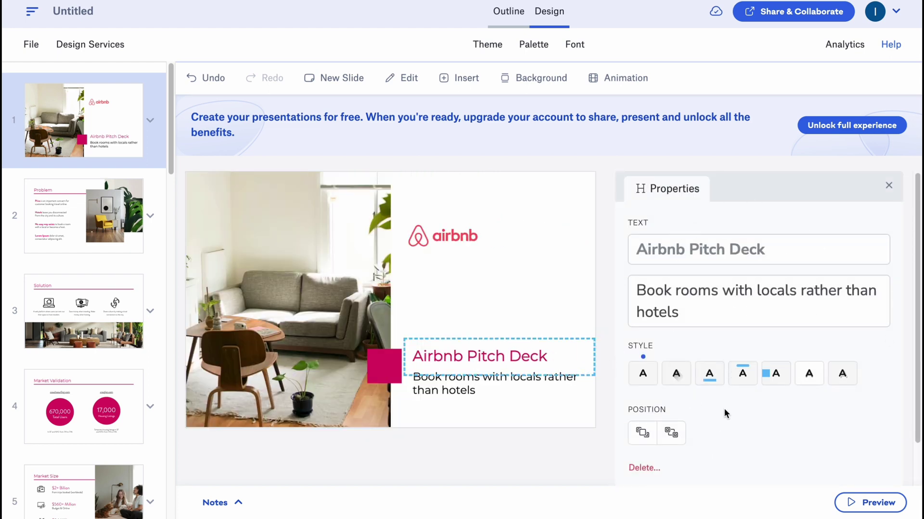
pyautogui.click(464, 350)
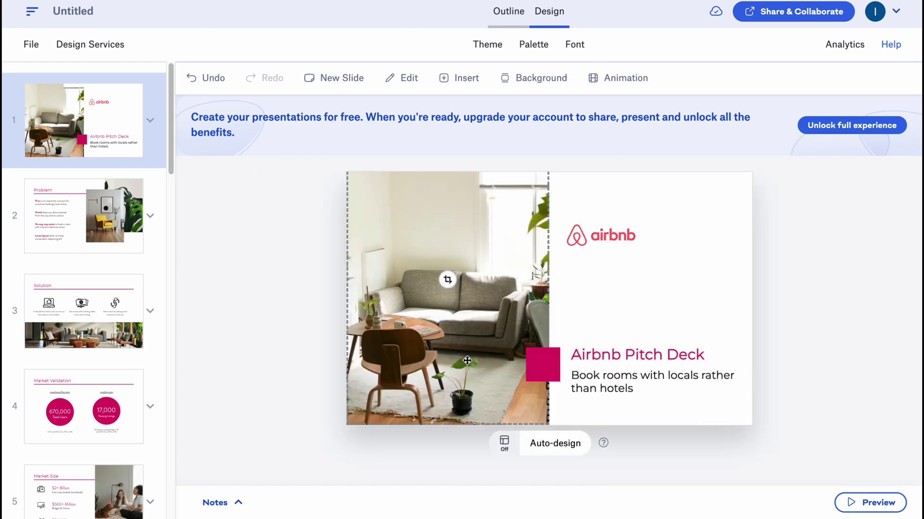
pyautogui.click(577, 354)
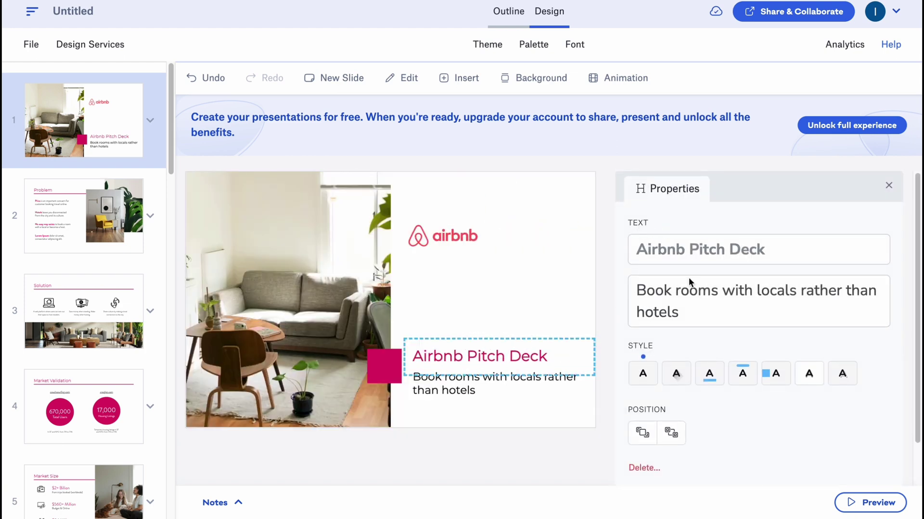
pyautogui.scroll(-1, 688, 279)
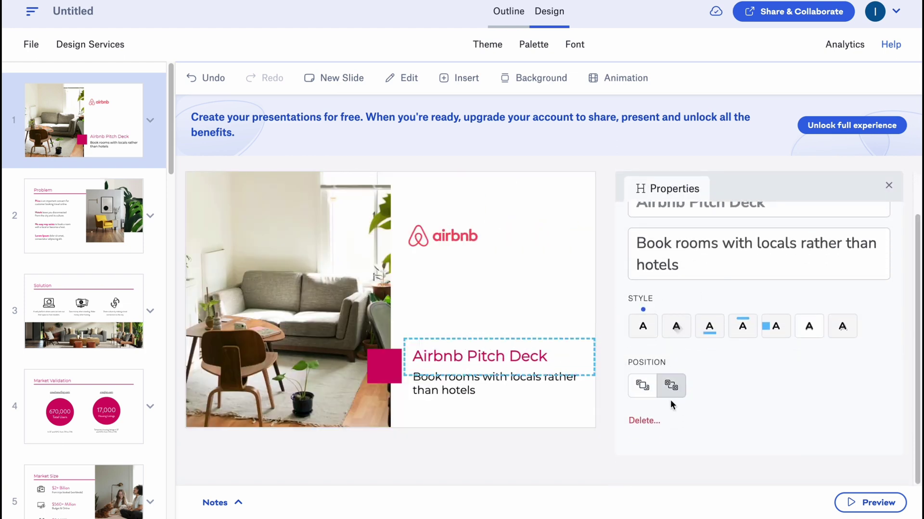
pyautogui.scroll(1, 687, 244)
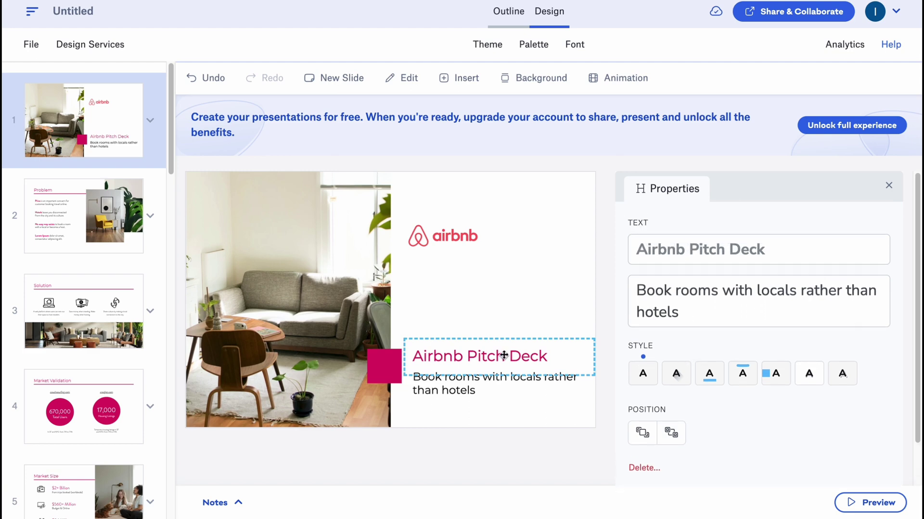
pyautogui.click(546, 304)
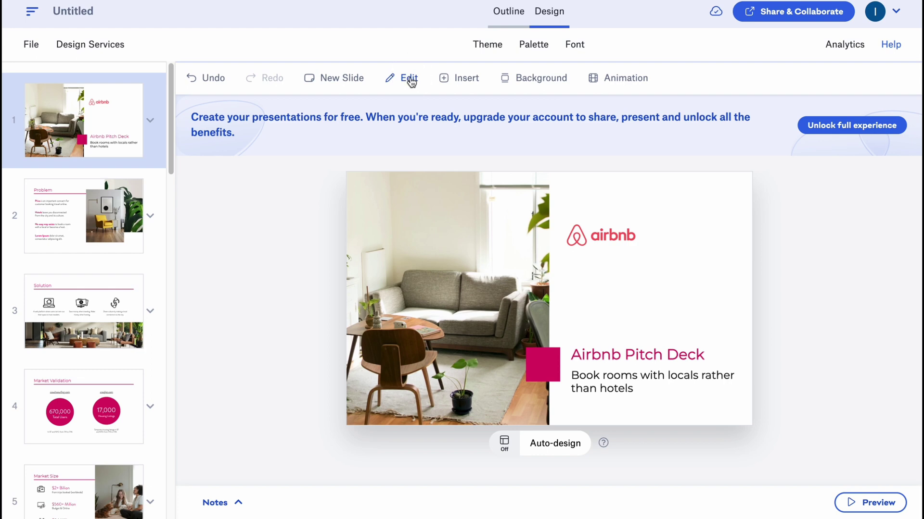
# Insert a line shape and angle it diagonally as an arrow pointing at the airbnb logo.
pyautogui.click(409, 79)
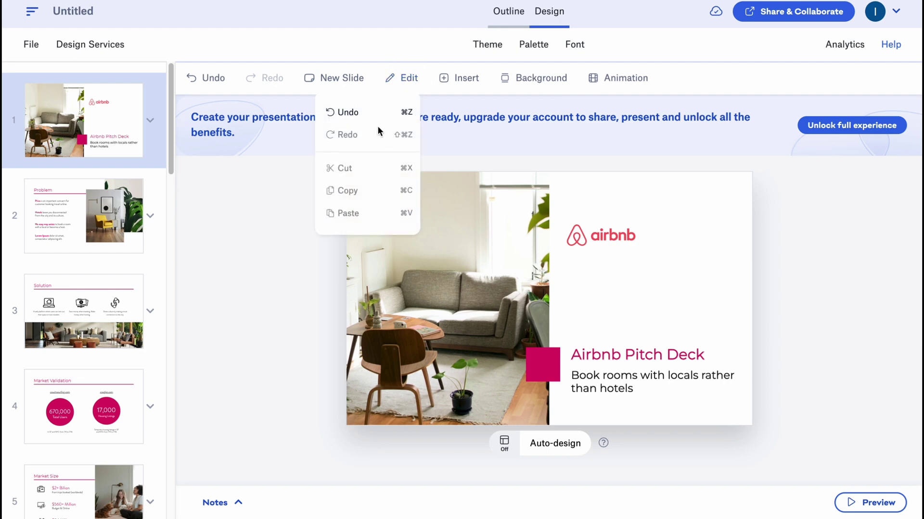
pyautogui.click(466, 79)
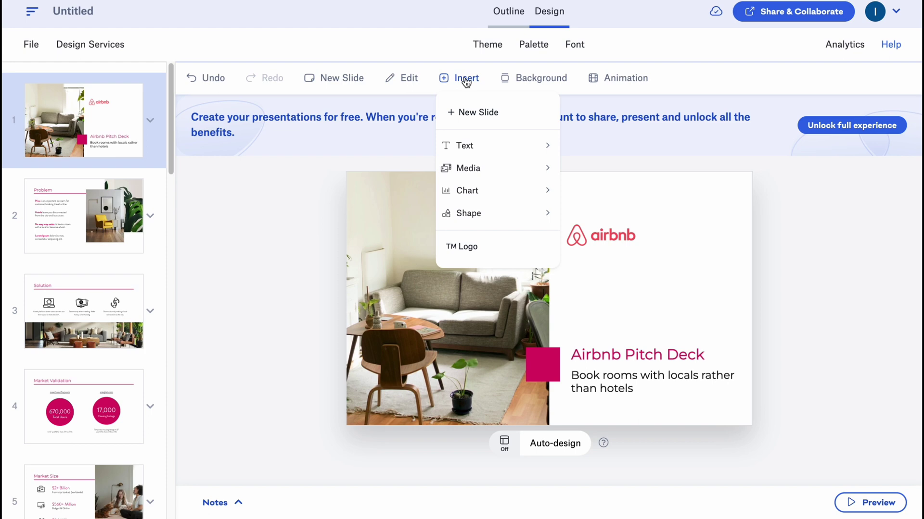
pyautogui.moveTo(495, 169)
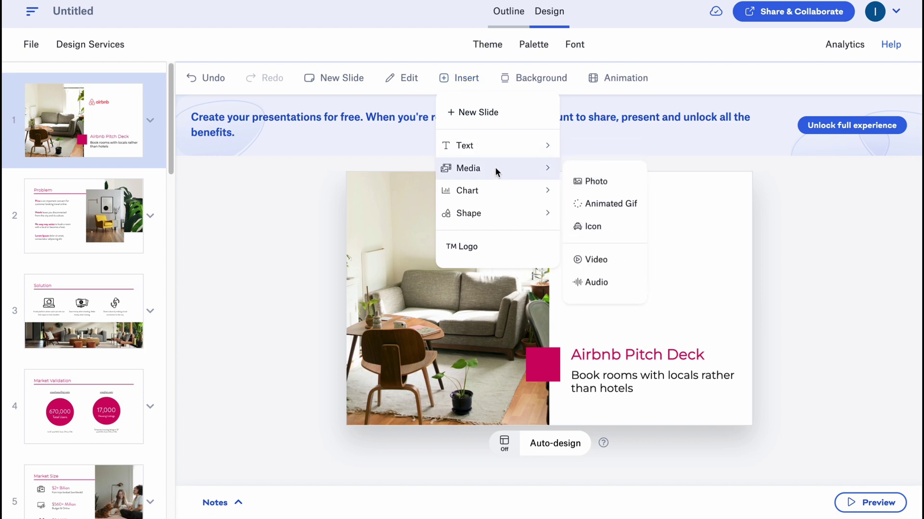
pyautogui.moveTo(494, 188)
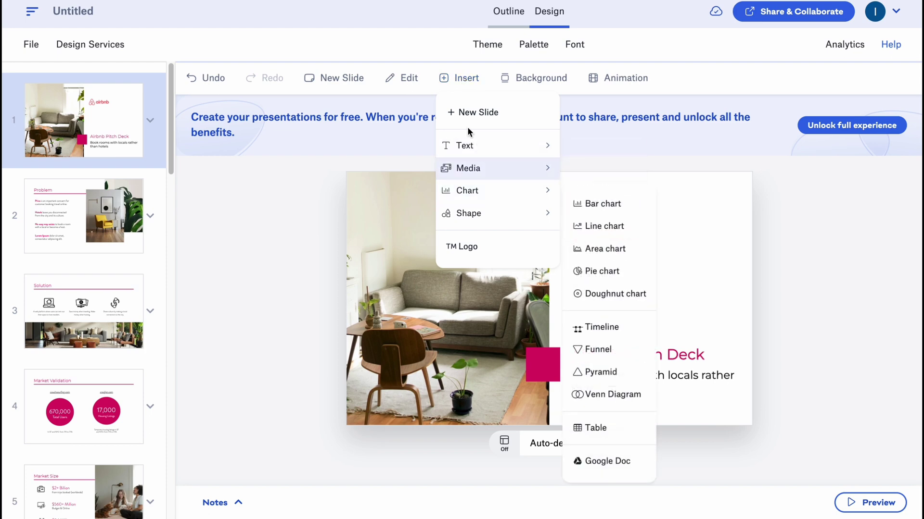
pyautogui.moveTo(485, 212)
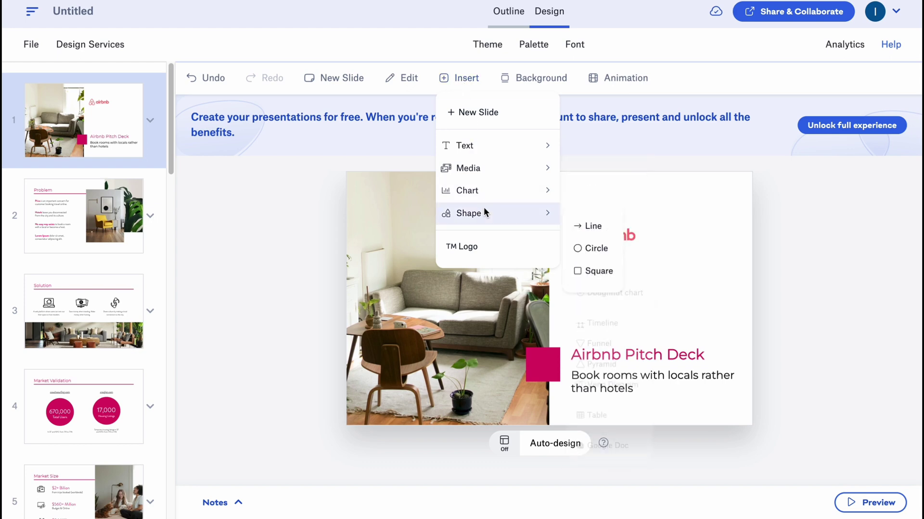
pyautogui.click(595, 225)
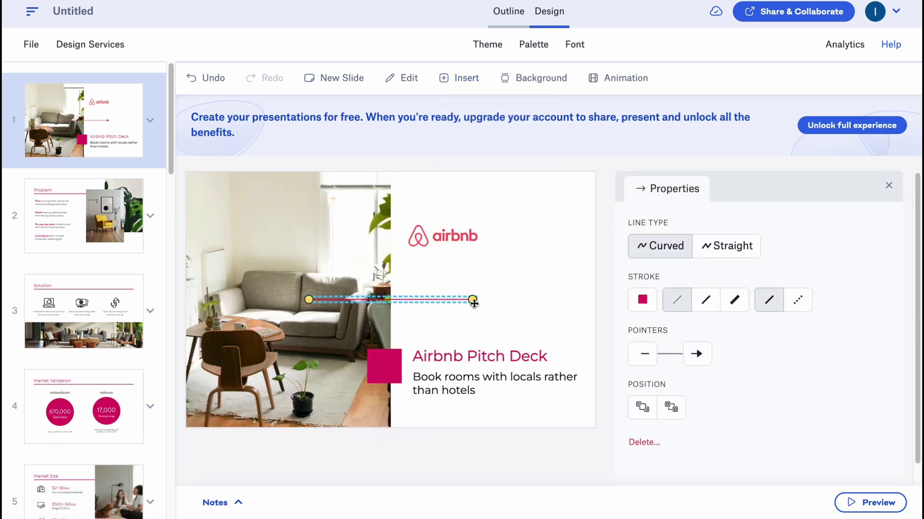
pyautogui.moveTo(476, 298); pyautogui.dragTo(461, 251)
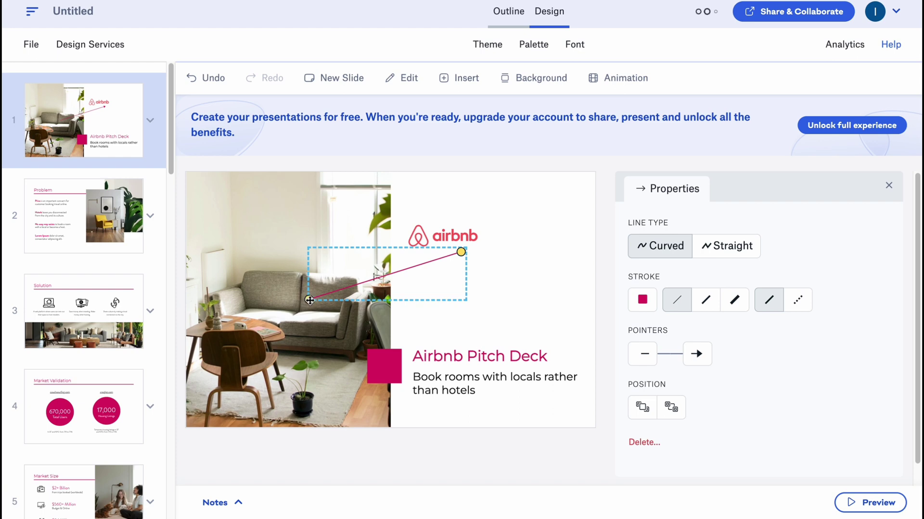
pyautogui.moveTo(314, 296); pyautogui.dragTo(492, 279)
pyautogui.click(544, 187)
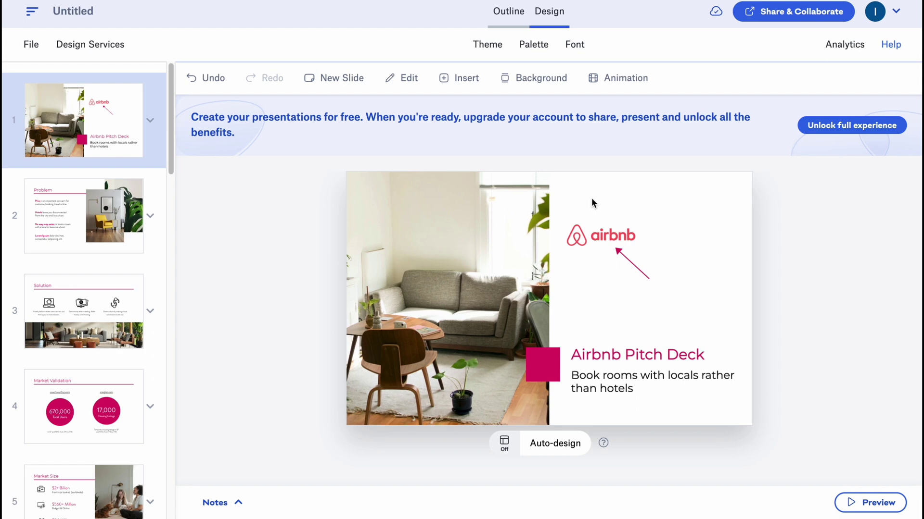
# Try the dark colour set, keep the light one, and apply the third, light grey gradient style.
pyautogui.click(530, 88)
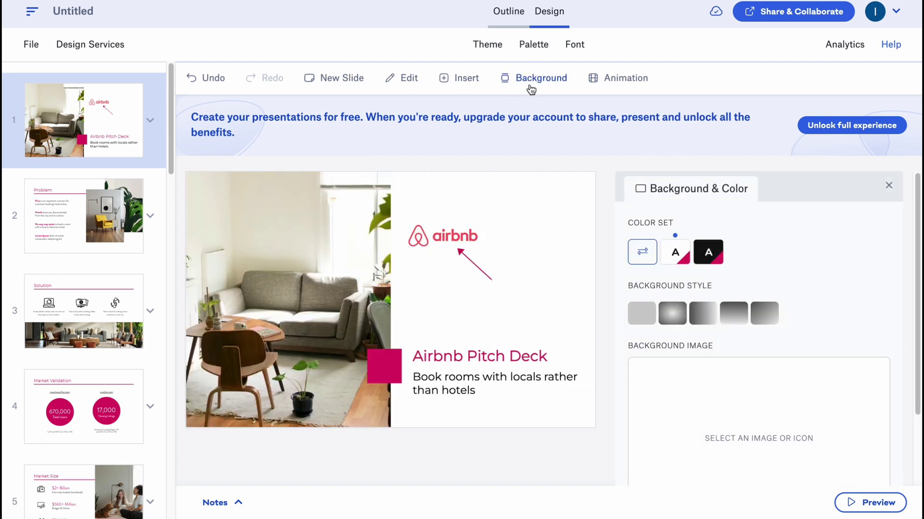
pyautogui.click(717, 255)
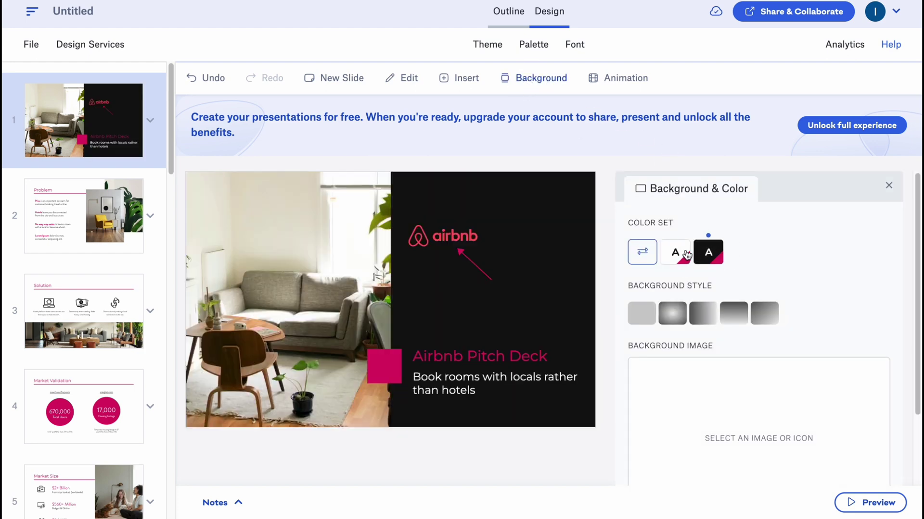
pyautogui.click(674, 252)
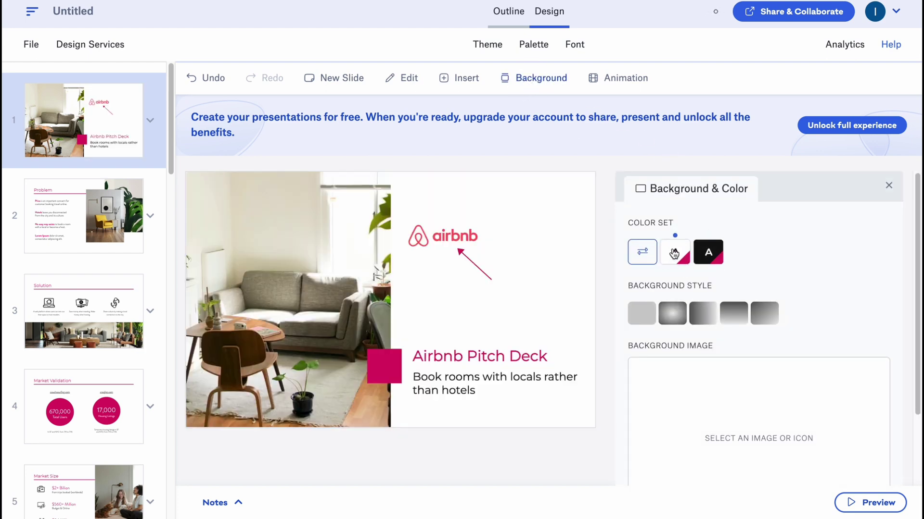
pyautogui.click(674, 318)
pyautogui.click(703, 320)
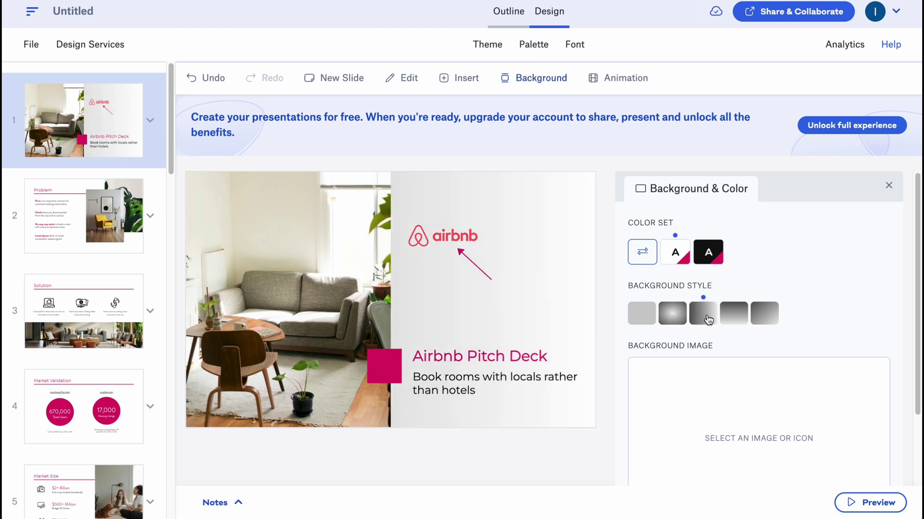
pyautogui.scroll(-3, 741, 414)
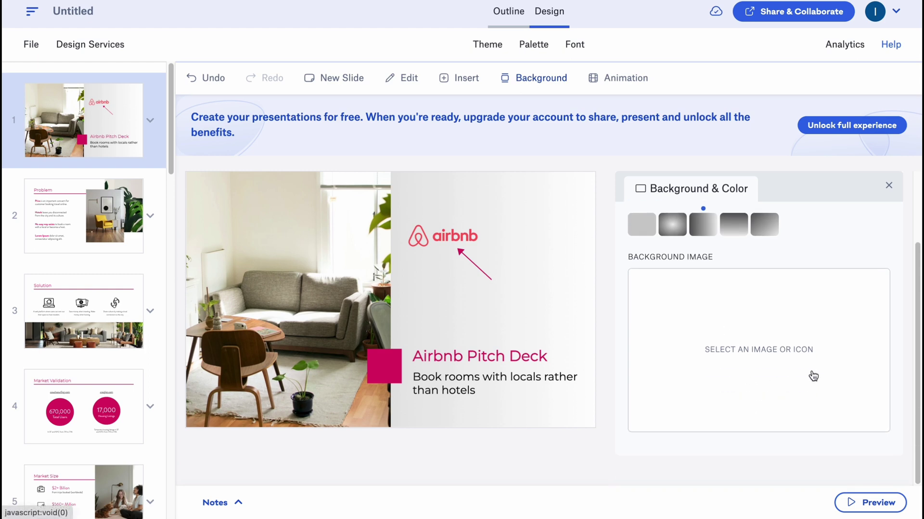
# Browse the background image picker's animated, icon and upload options, then cancel without choosing.
pyautogui.click(768, 344)
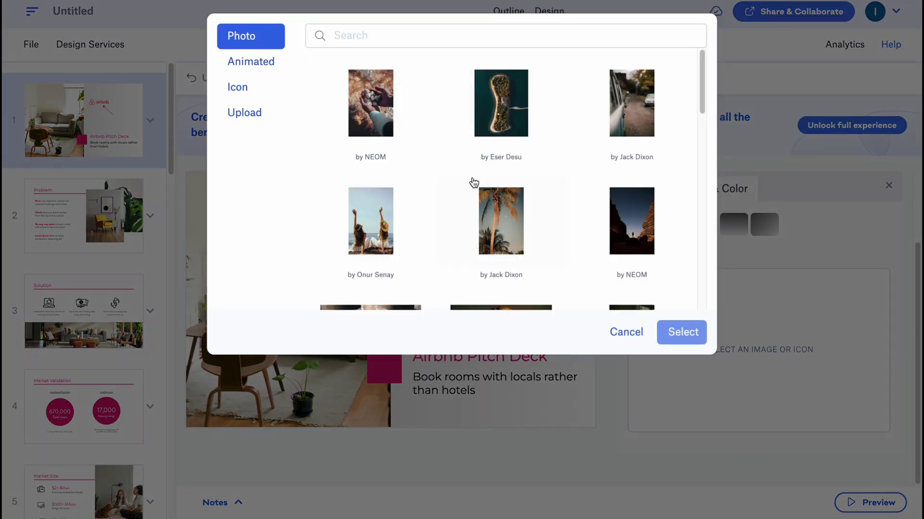
pyautogui.scroll(-2, 473, 182)
pyautogui.scroll(-3, 473, 181)
pyautogui.click(230, 68)
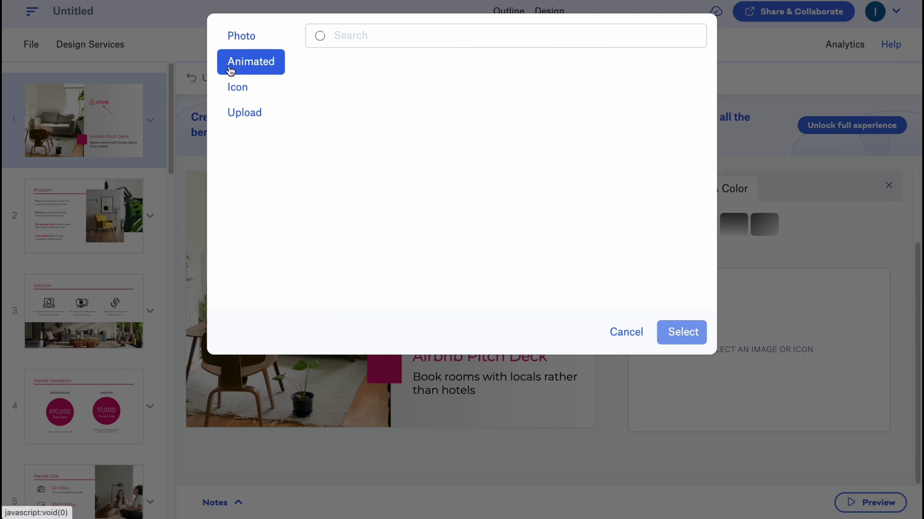
pyautogui.click(237, 88)
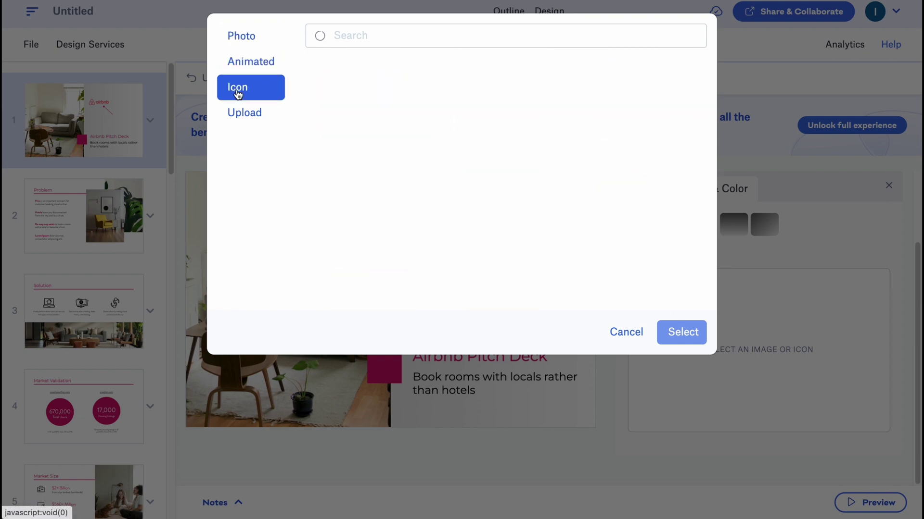
pyautogui.click(241, 115)
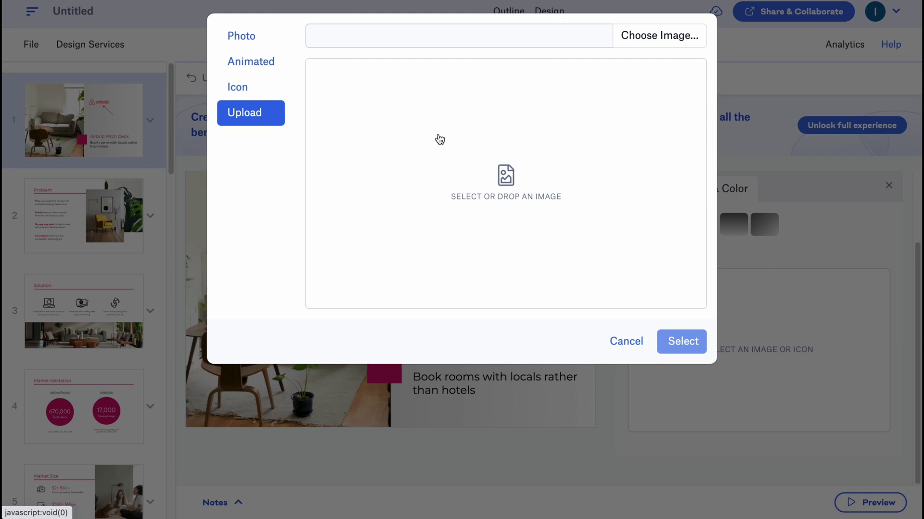
pyautogui.click(638, 341)
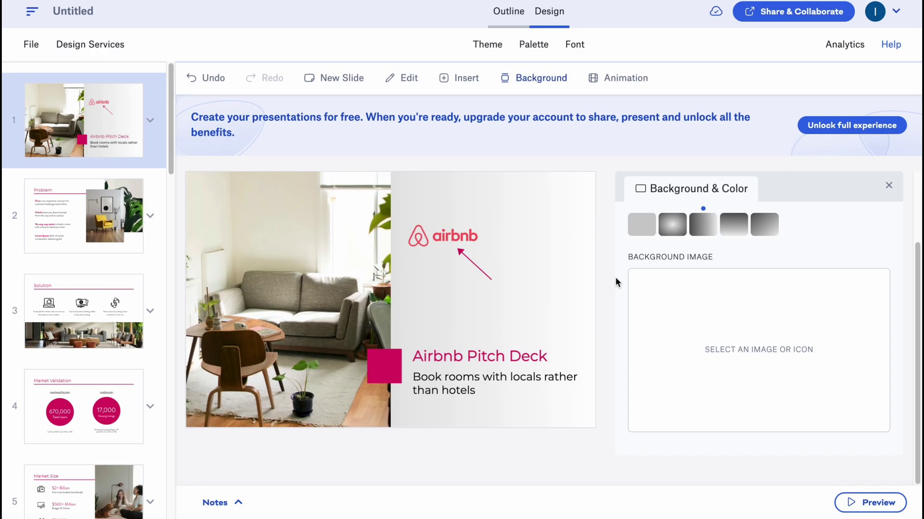
# Open Animation settings and review the five title-slide elements grouped under Step 1.
pyautogui.click(626, 81)
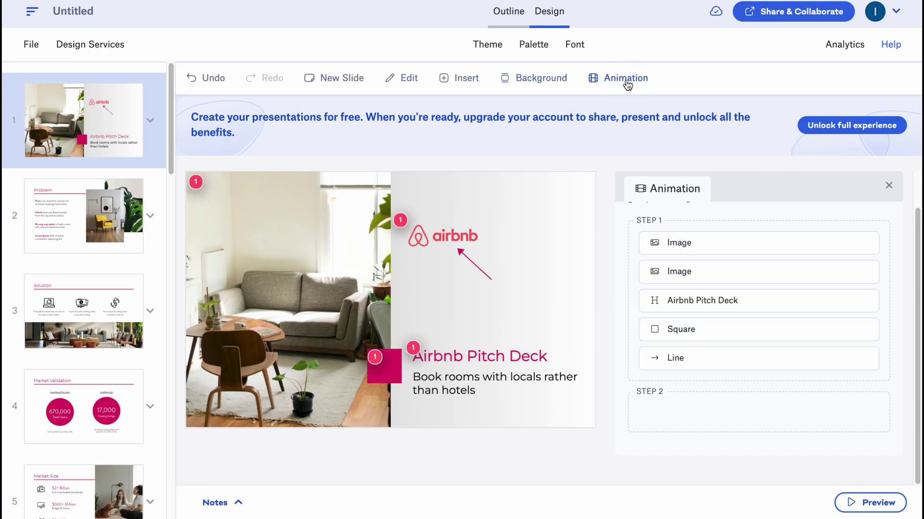
pyautogui.scroll(2, 669, 304)
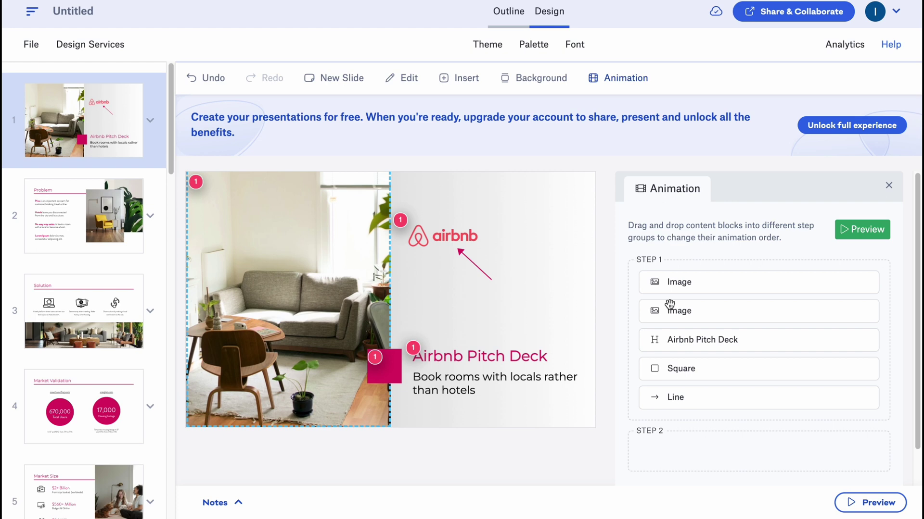
pyautogui.scroll(-1, 673, 291)
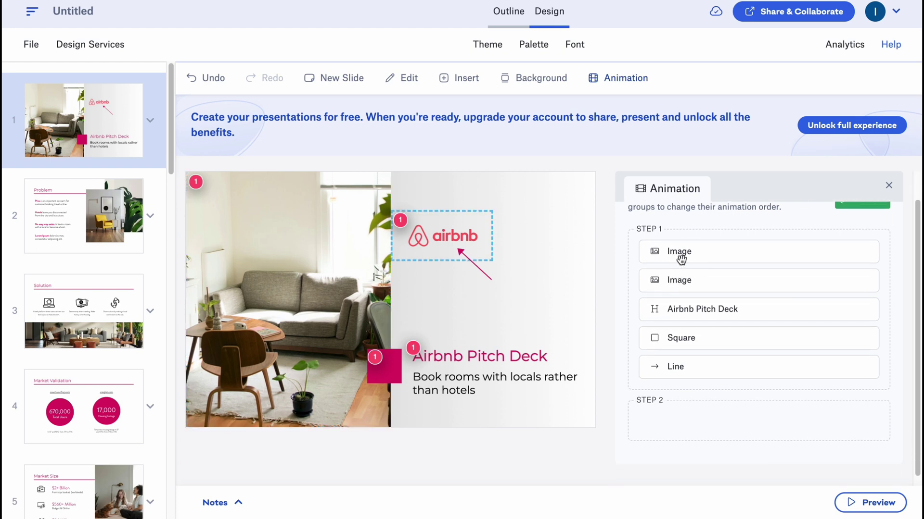
pyautogui.scroll(2, 732, 336)
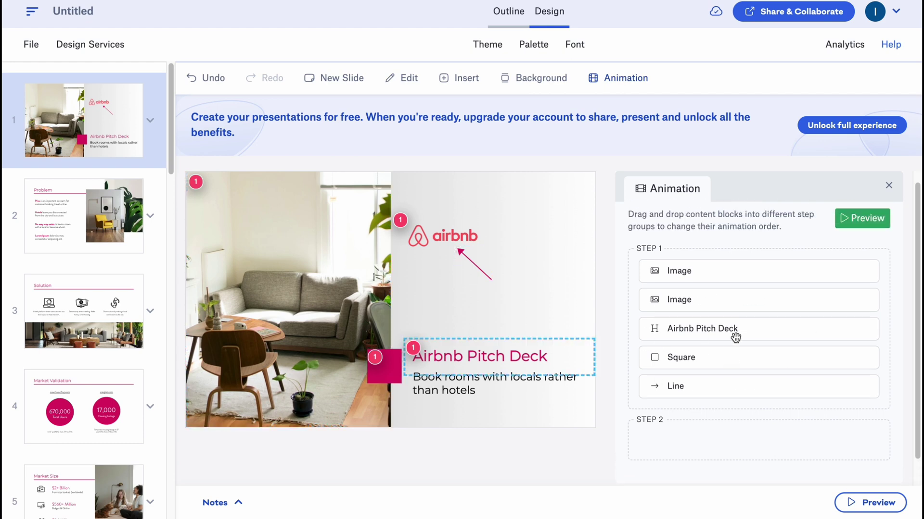
pyautogui.click(854, 230)
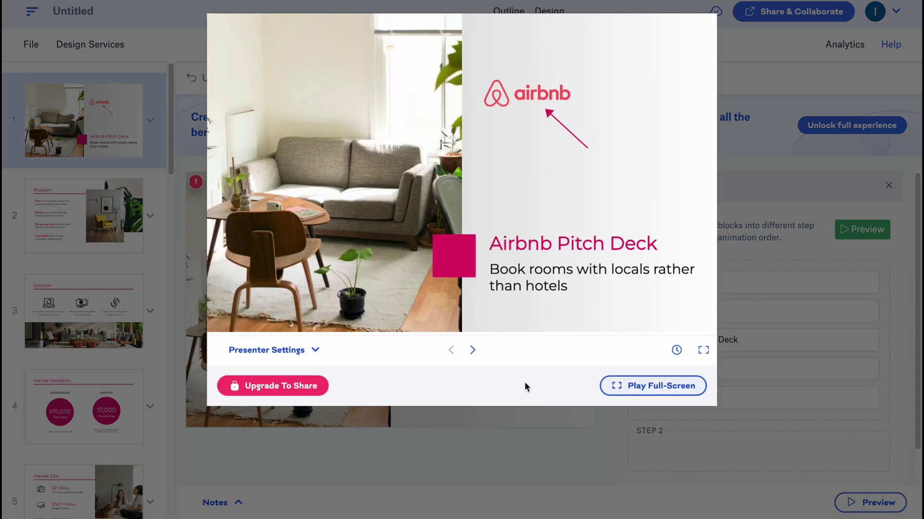
pyautogui.click(645, 393)
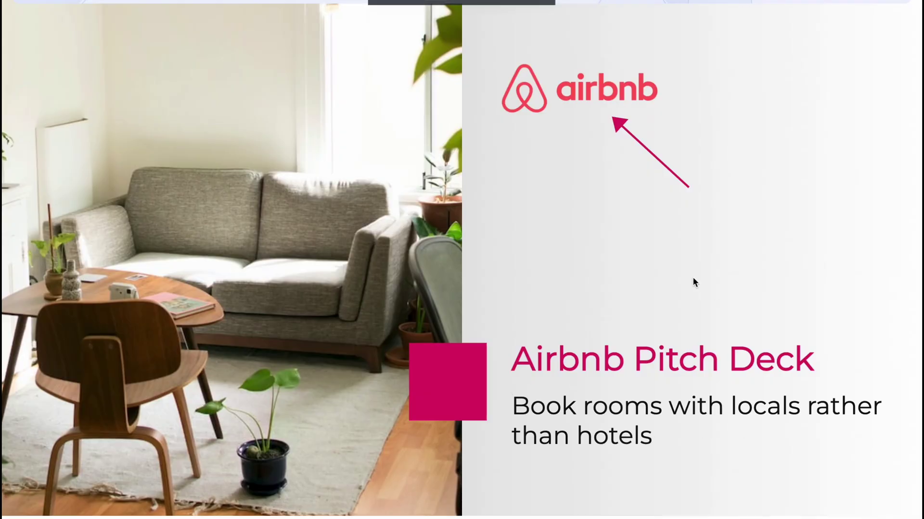
pyautogui.moveTo(582, 243)
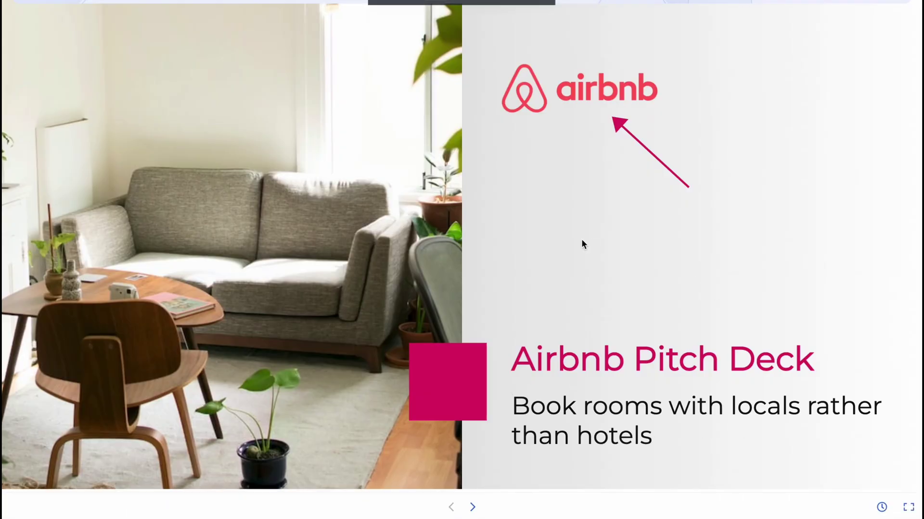
pyautogui.click(476, 505)
pyautogui.click(453, 506)
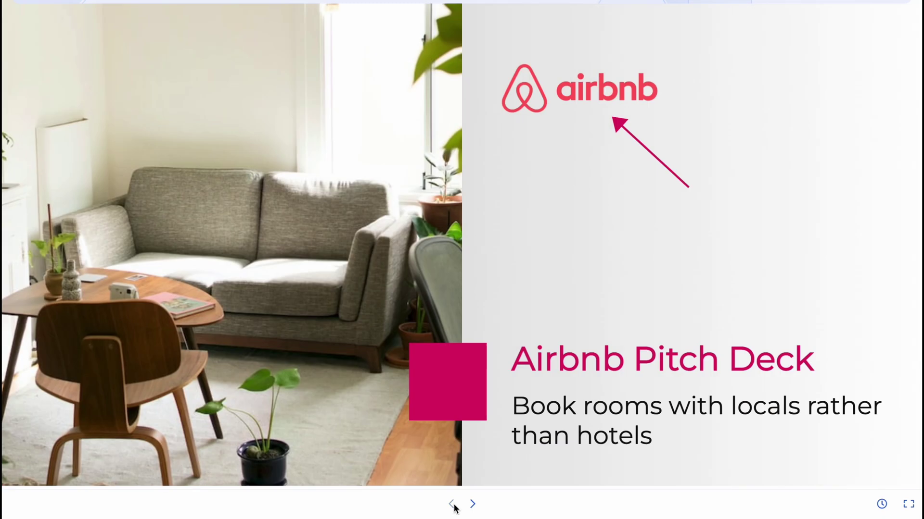
pyautogui.click(472, 504)
pyautogui.click(472, 504)
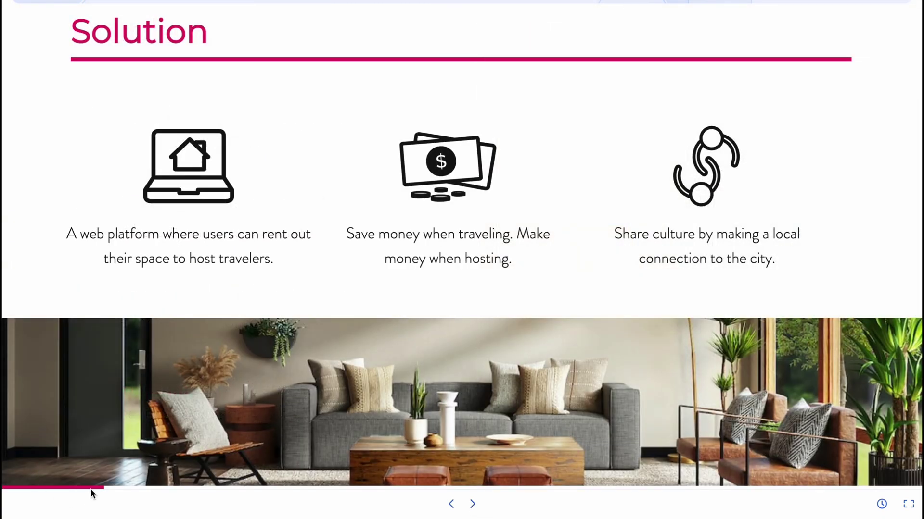
pyautogui.press('Escape')
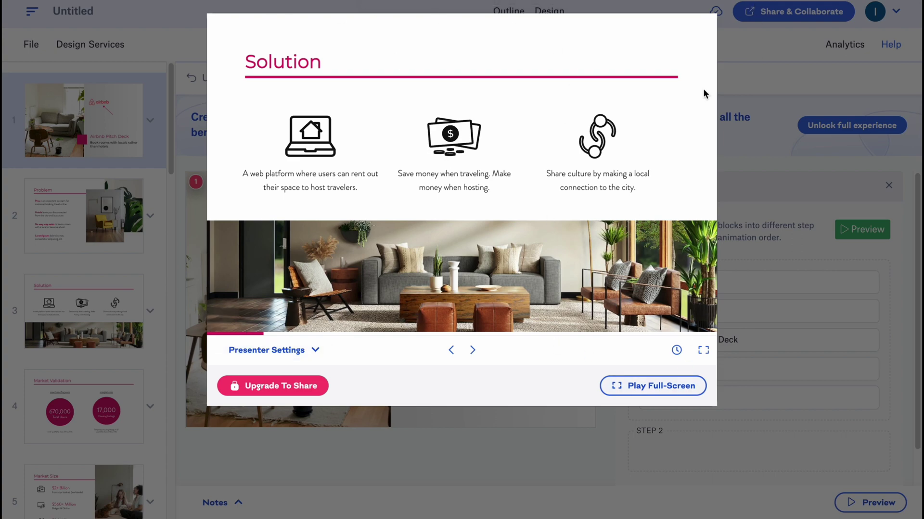
pyautogui.click(785, 109)
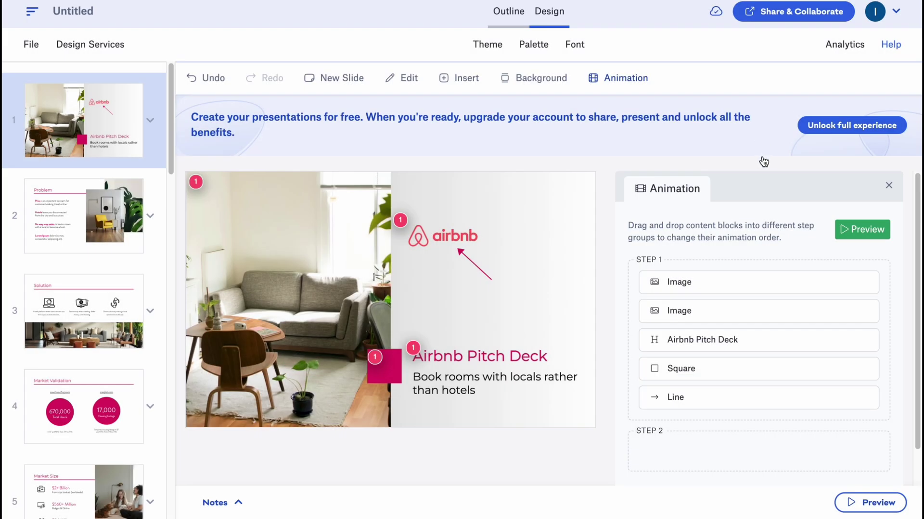
# Move past the Problem and Market Validation slides and open the Solution slide.
pyautogui.scroll(-1, 726, 307)
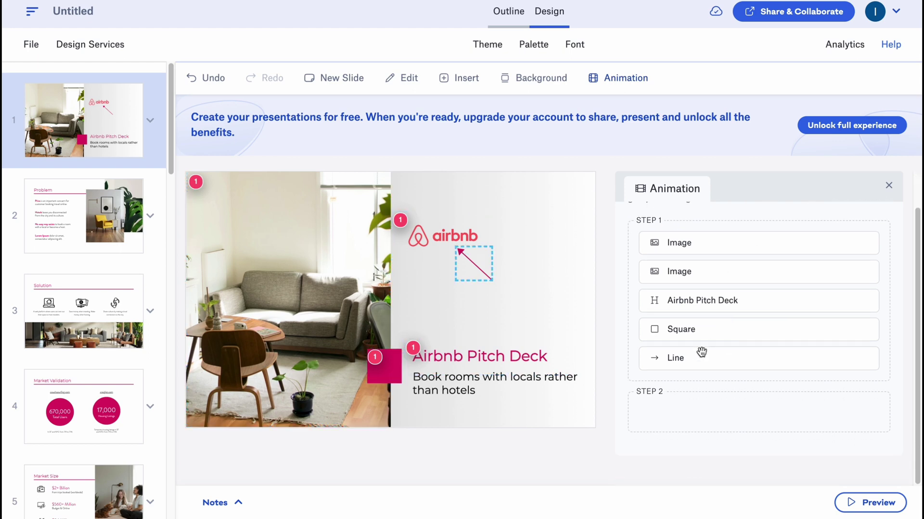
pyautogui.click(89, 239)
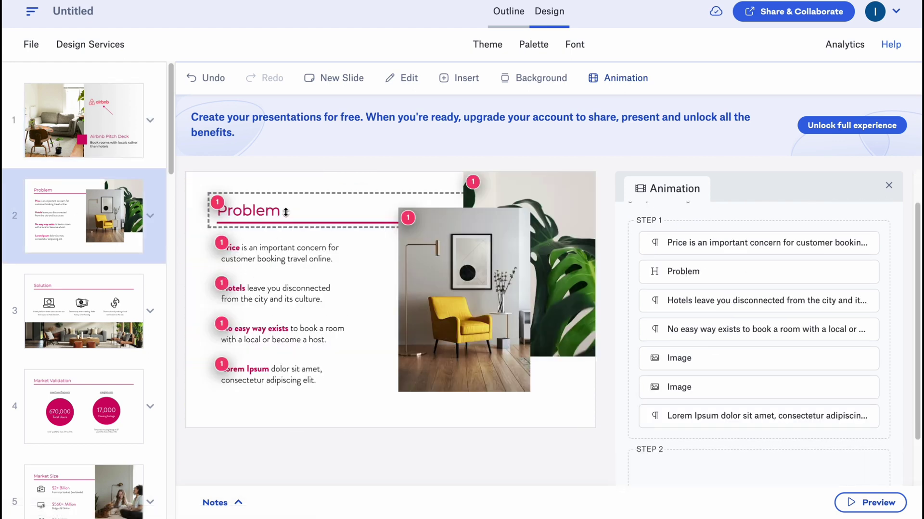
pyautogui.click(889, 186)
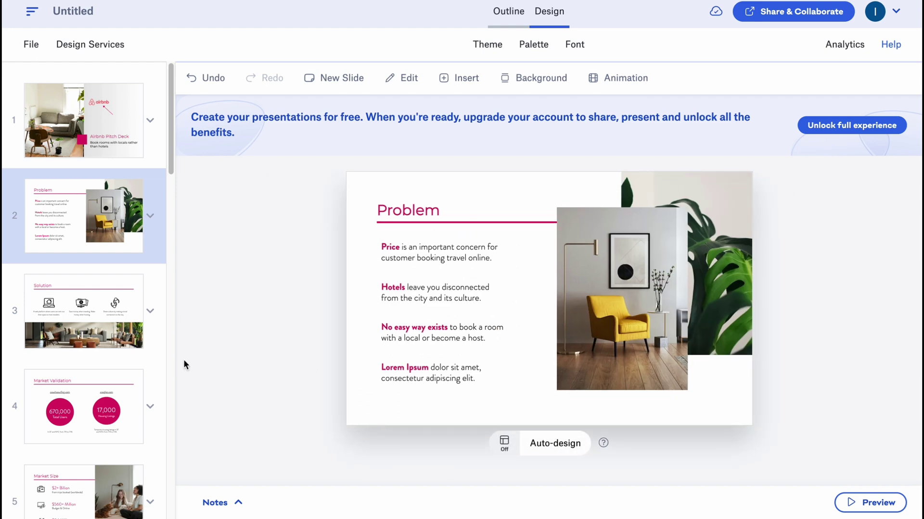
pyautogui.click(98, 389)
pyautogui.click(79, 322)
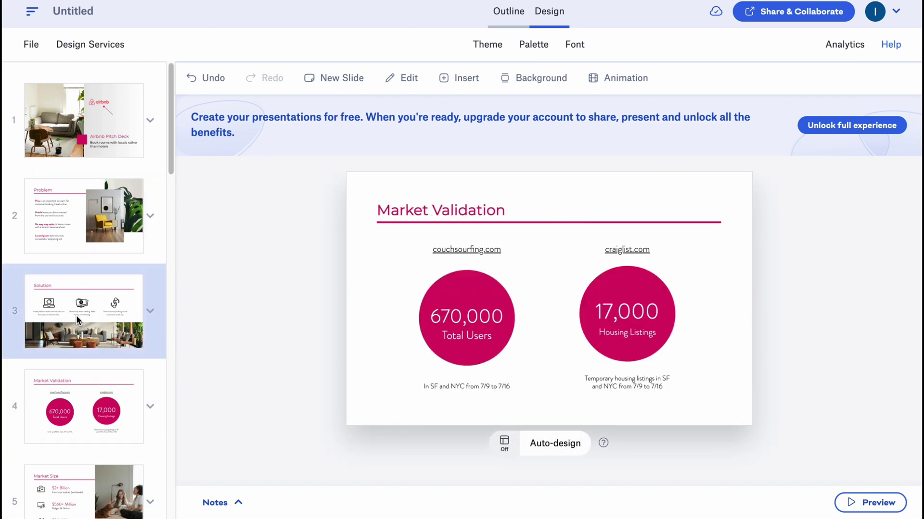
pyautogui.scroll(-3, 118, 303)
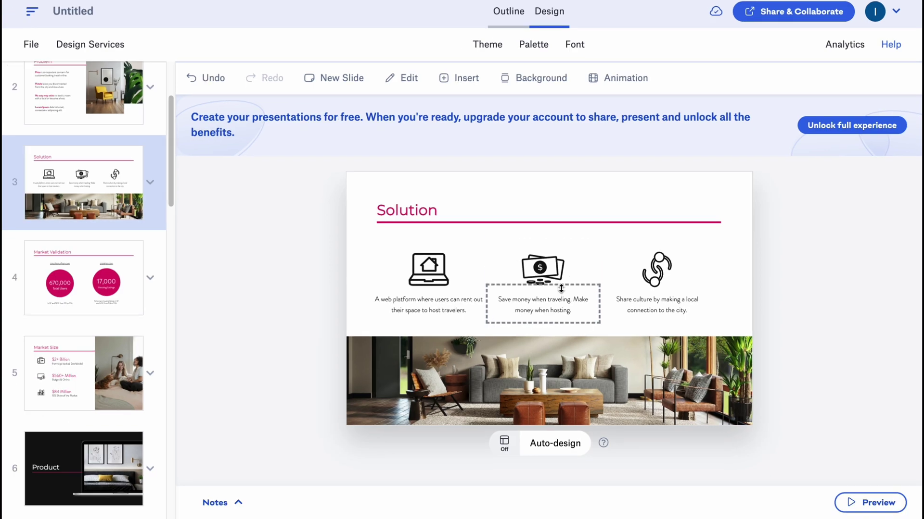
# Replace the laptop icon with a face icon and the money icon with a star-eyed face.
pyautogui.click(424, 272)
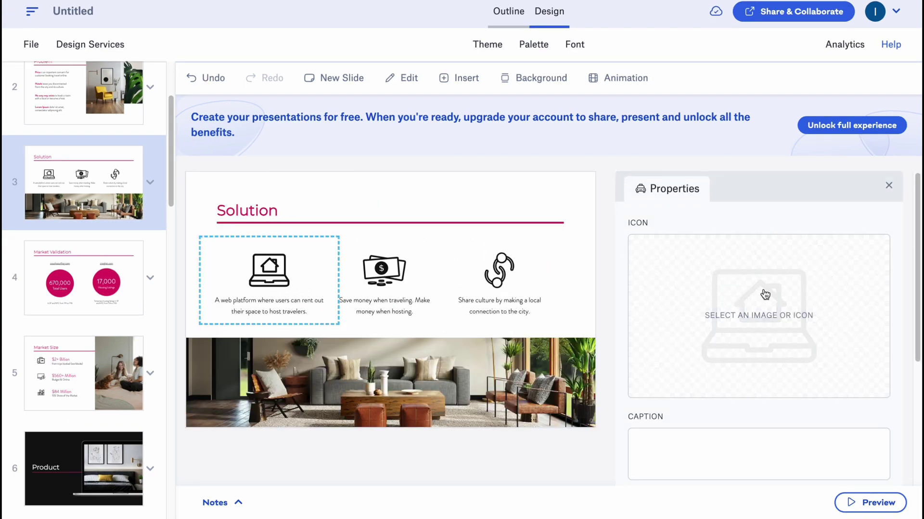
pyautogui.click(744, 323)
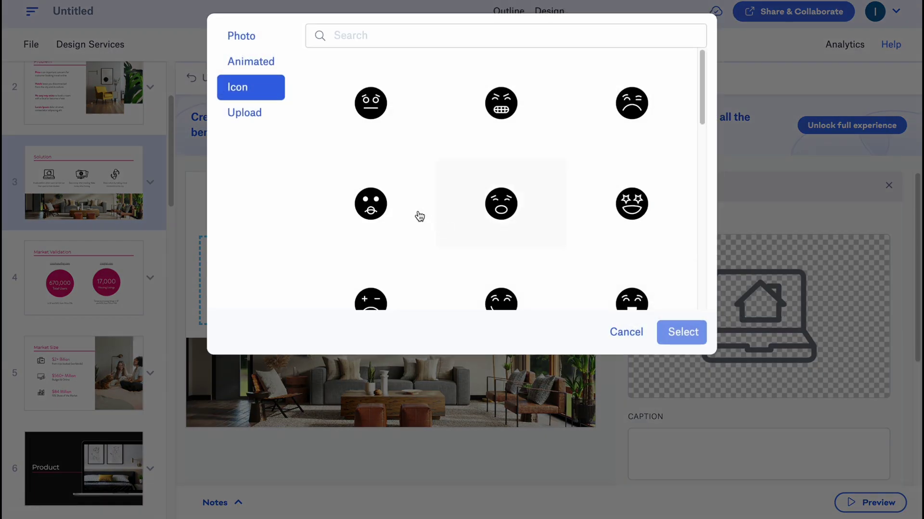
pyautogui.click(423, 218)
pyautogui.click(674, 332)
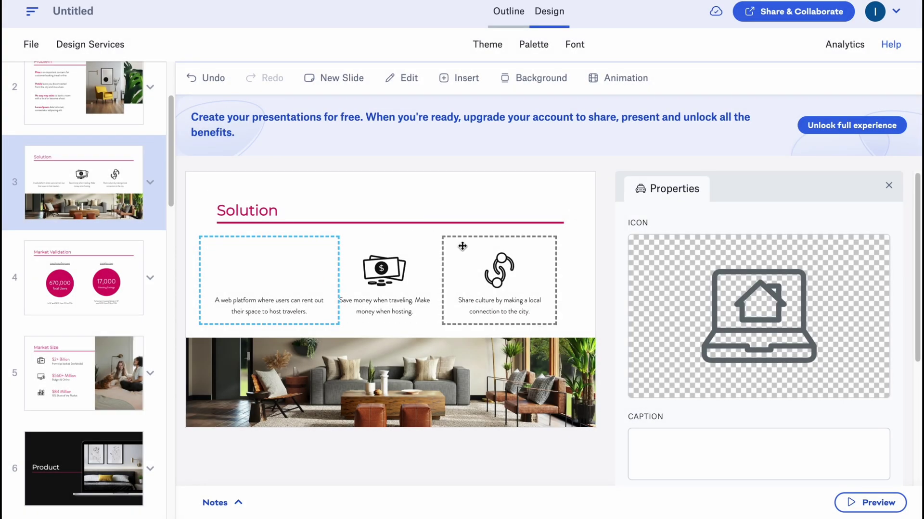
pyautogui.click(380, 289)
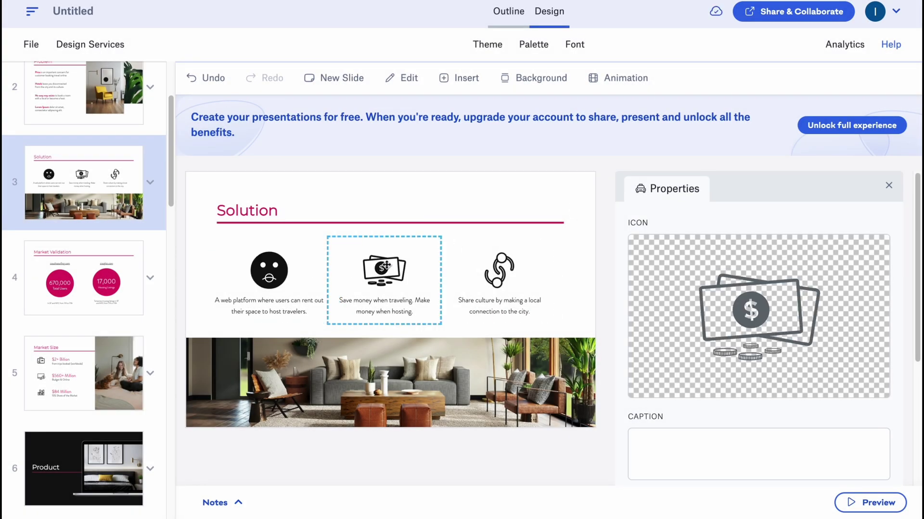
pyautogui.click(738, 304)
pyautogui.click(649, 201)
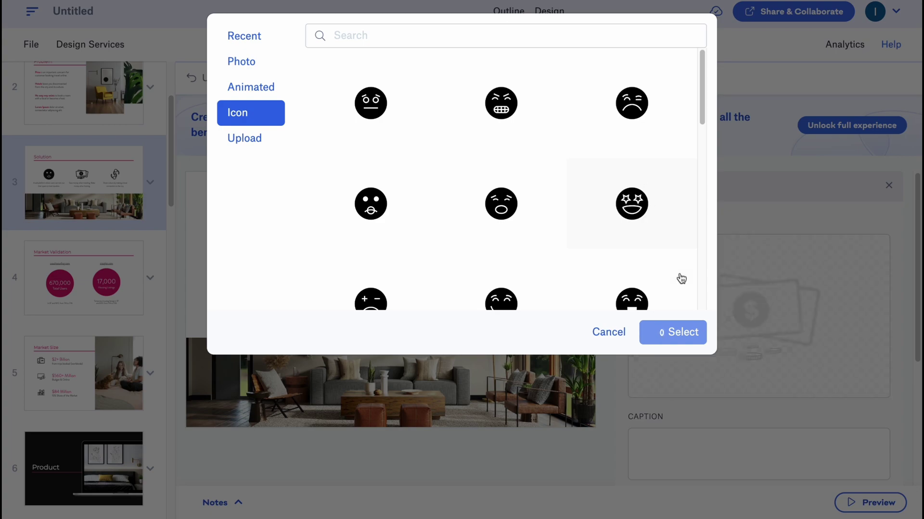
pyautogui.click(694, 331)
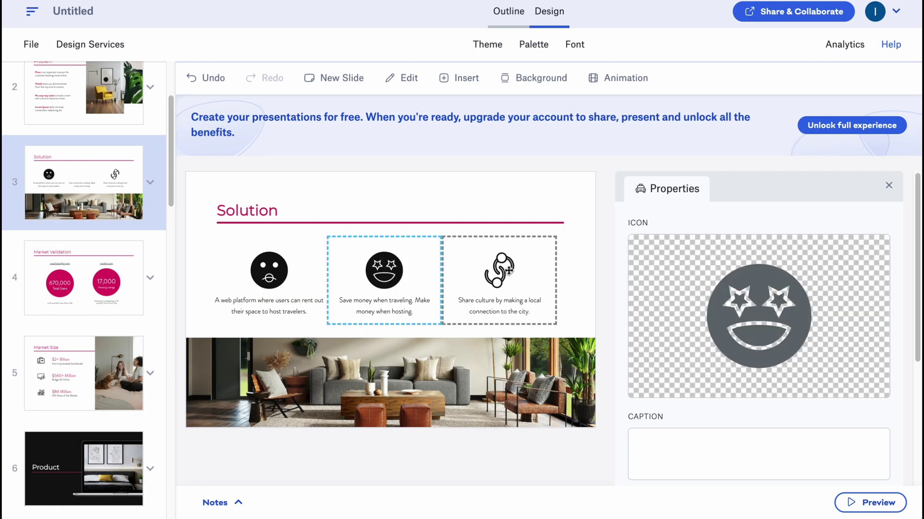
# Replace the third item's icon with a winking face.
pyautogui.click(476, 277)
pyautogui.click(722, 328)
pyautogui.scroll(-5, 528, 280)
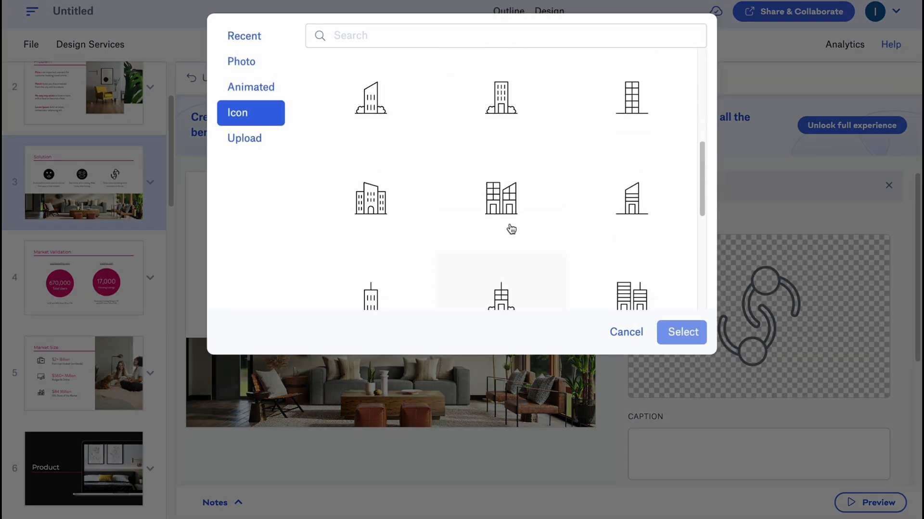
pyautogui.scroll(3, 497, 262)
pyautogui.click(502, 159)
pyautogui.click(661, 331)
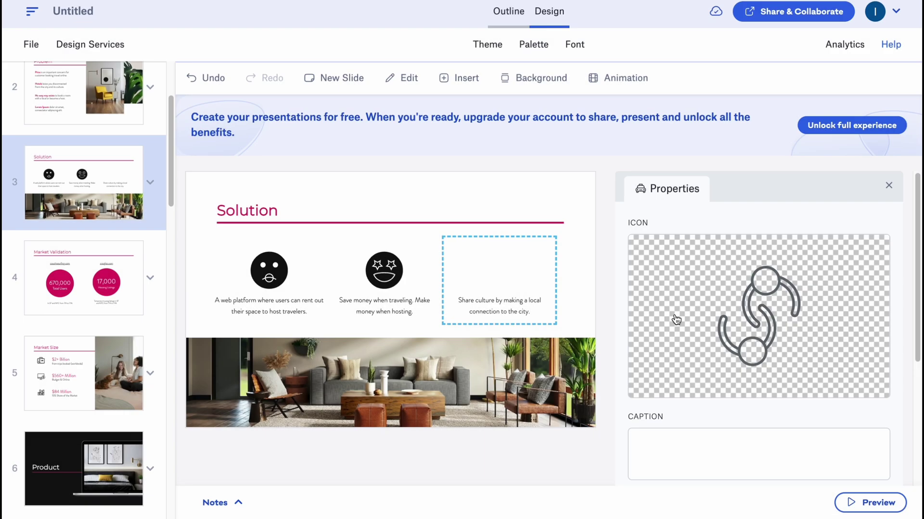
# Check the middle and first captions, then deselect everything.
pyautogui.click(383, 318)
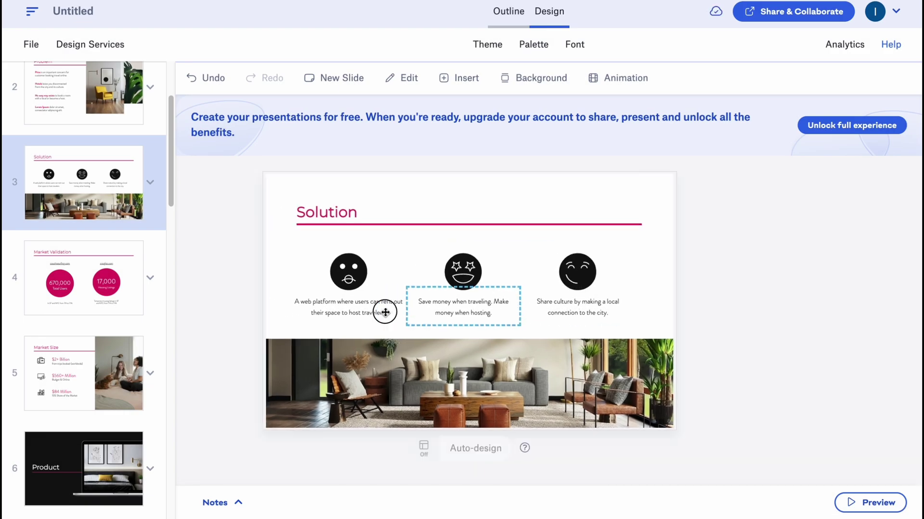
pyautogui.click(269, 306)
pyautogui.click(833, 271)
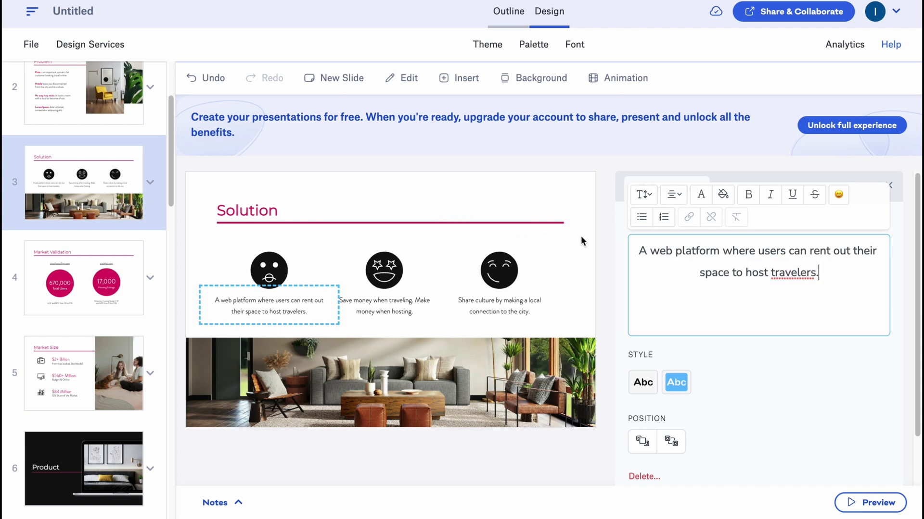
pyautogui.click(601, 171)
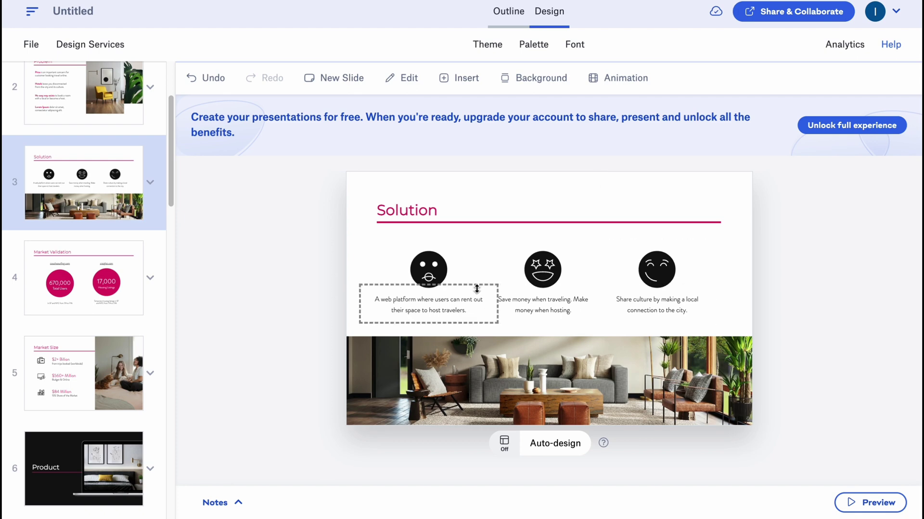
# Recrop the living-room photo, shifting the image down so the floor lamp shows.
pyautogui.click(484, 379)
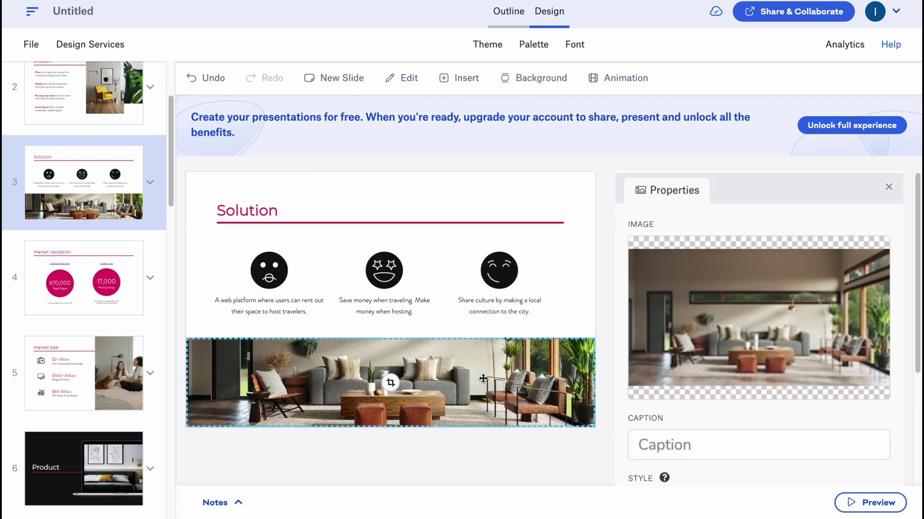
pyautogui.click(391, 383)
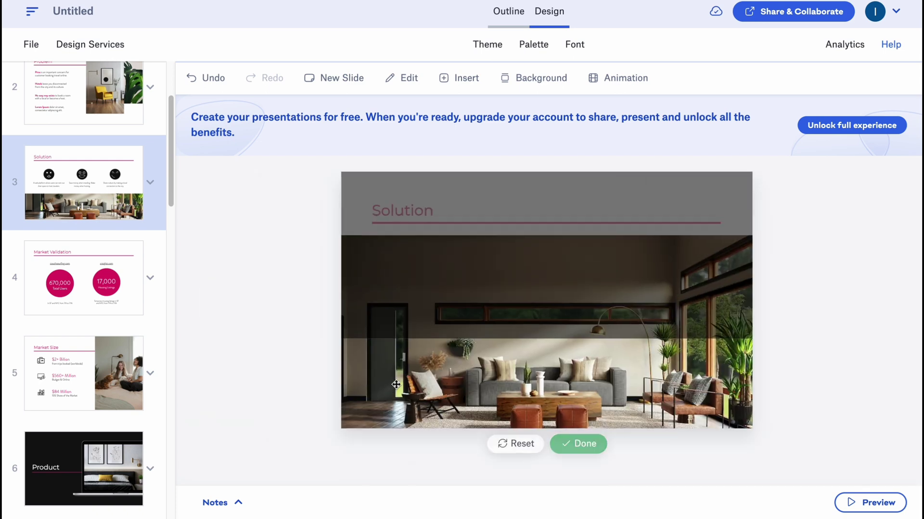
pyautogui.moveTo(562, 337); pyautogui.dragTo(550, 377)
pyautogui.click(582, 441)
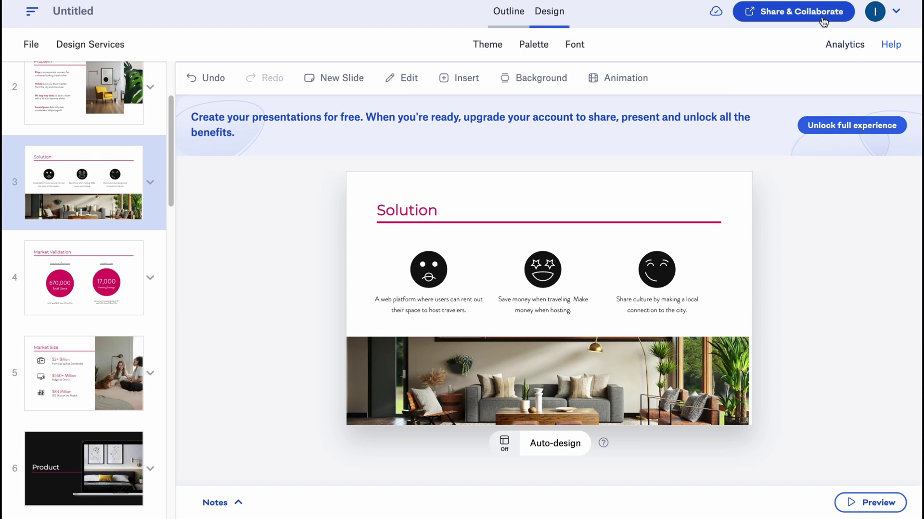
# From the Team & Collaboration sharing settings, open the Basic vs All-Access ($228/yr) upgrade page.
pyautogui.click(792, 17)
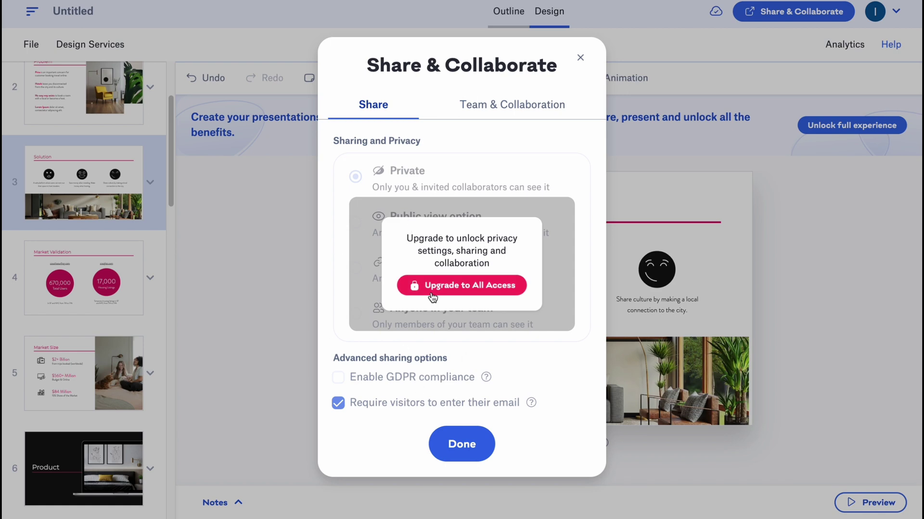
pyautogui.click(503, 102)
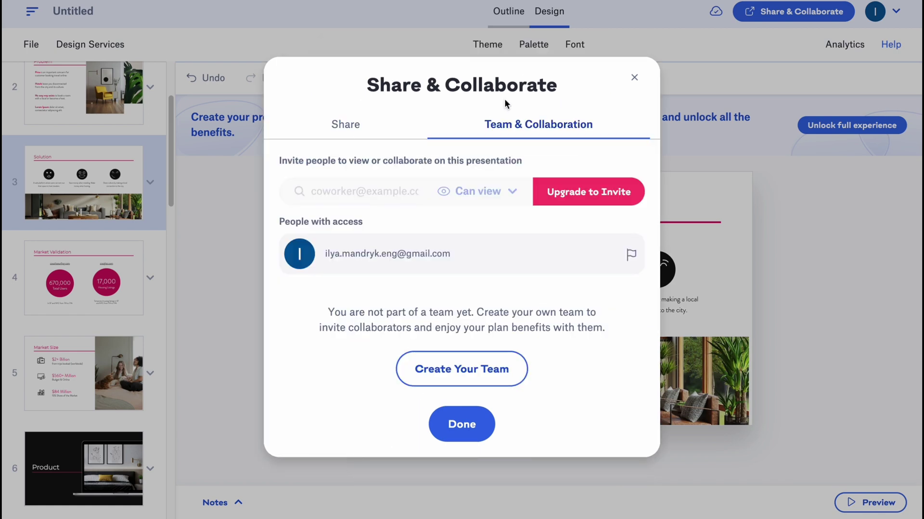
pyautogui.click(579, 197)
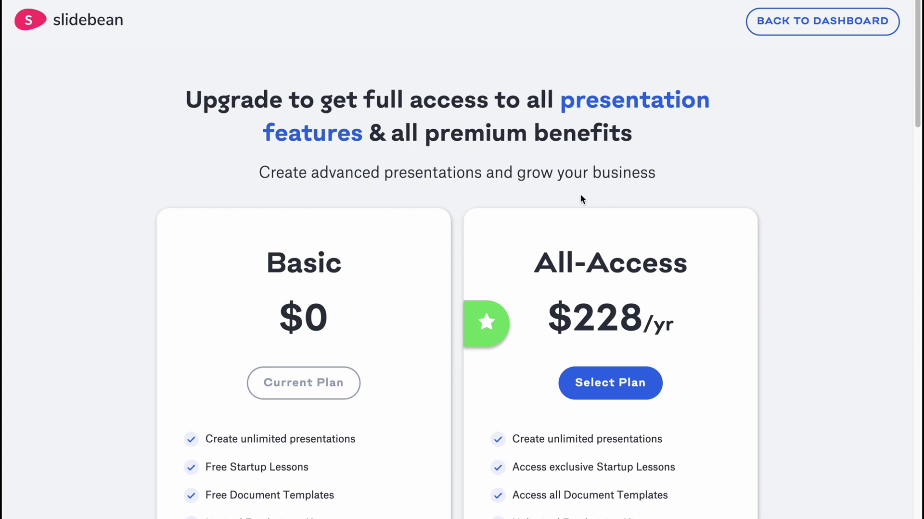
pyautogui.scroll(-1, 580, 199)
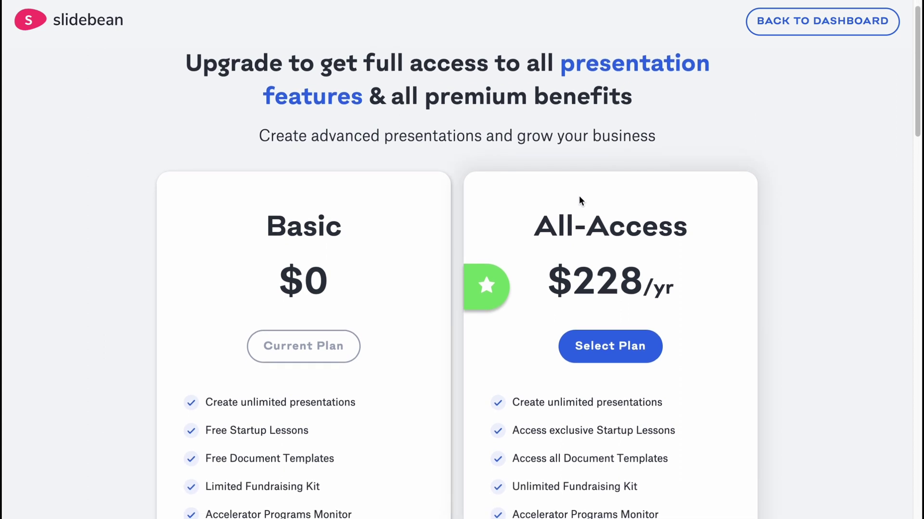
pyautogui.scroll(-3, 558, 240)
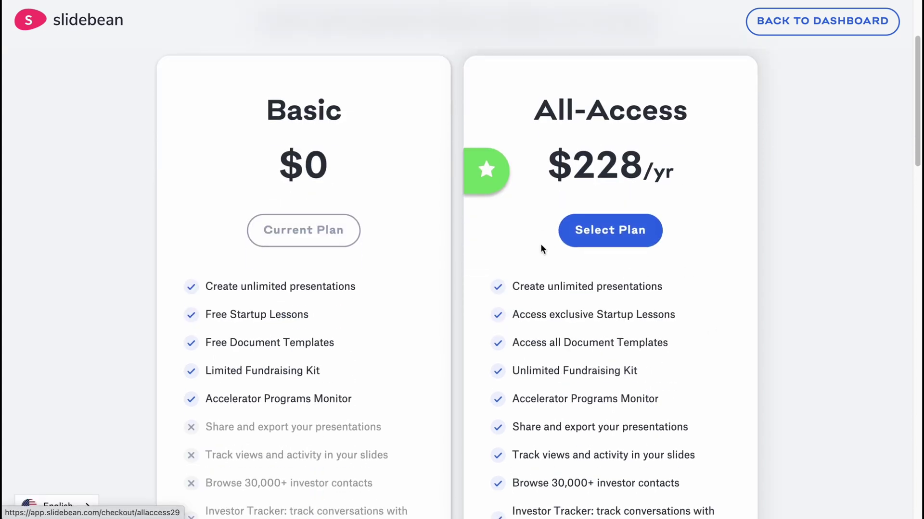
pyautogui.scroll(-2, 544, 231)
pyautogui.scroll(-2, 538, 271)
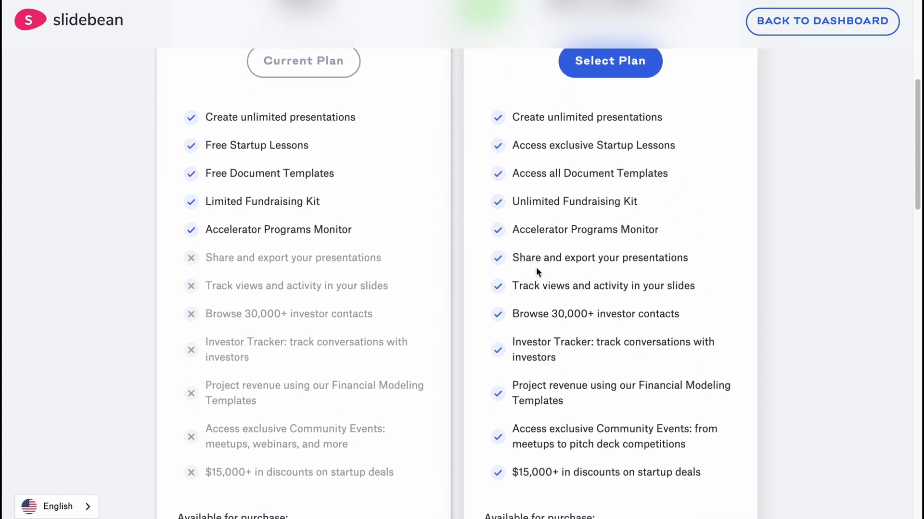
pyautogui.scroll(7, 433, 250)
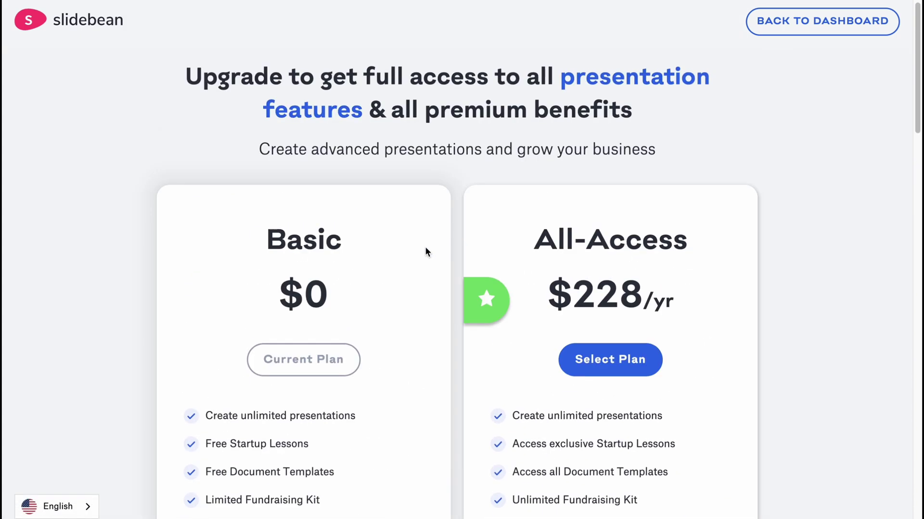
pyautogui.scroll(-1, 279, 308)
pyautogui.scroll(-5, 282, 316)
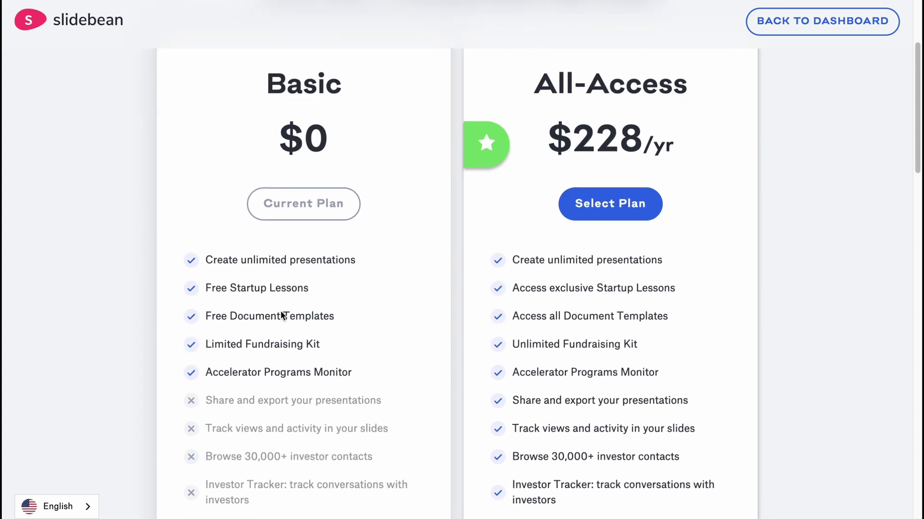
pyautogui.moveTo(525, 310); pyautogui.dragTo(739, 319)
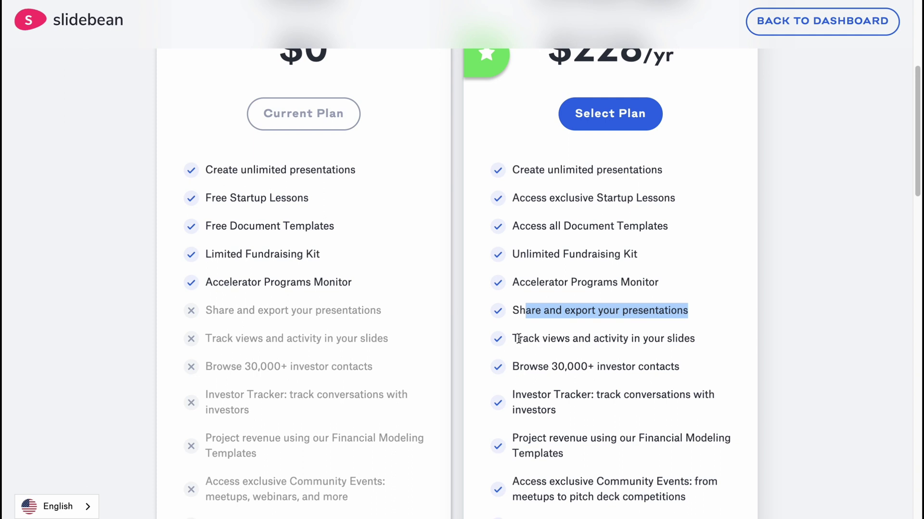
pyautogui.moveTo(518, 339); pyautogui.dragTo(730, 337)
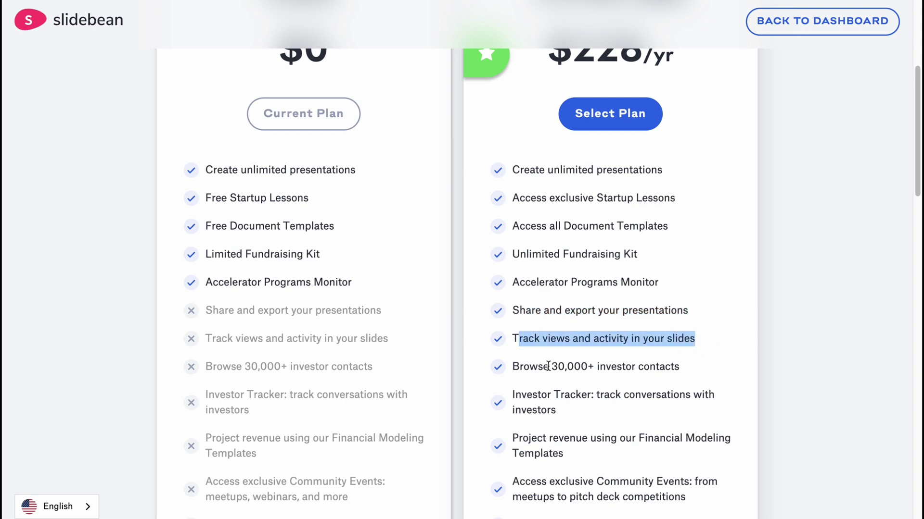
pyautogui.moveTo(513, 367); pyautogui.dragTo(705, 365)
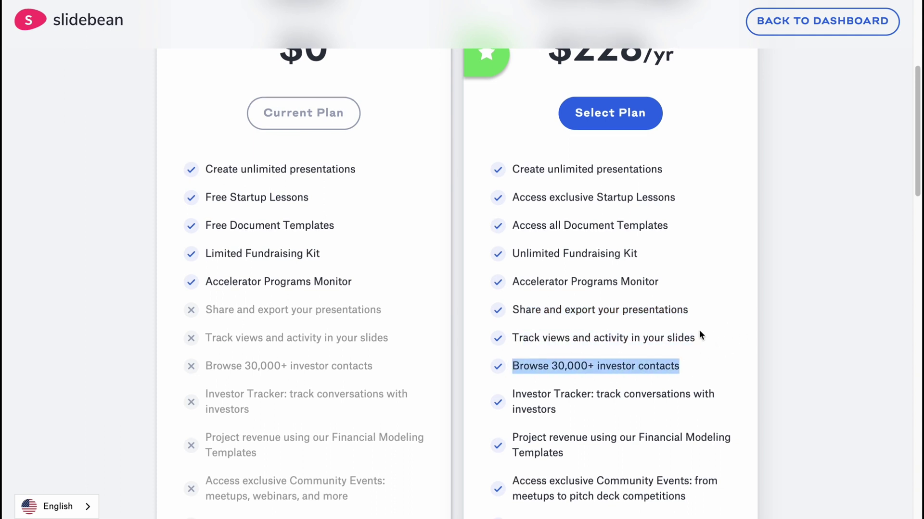
pyautogui.scroll(-1, 698, 331)
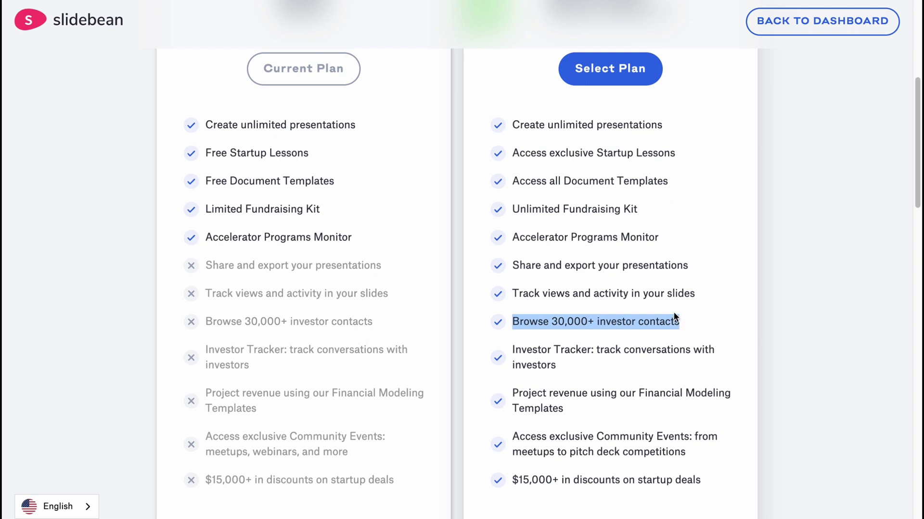
pyautogui.scroll(-1, 674, 290)
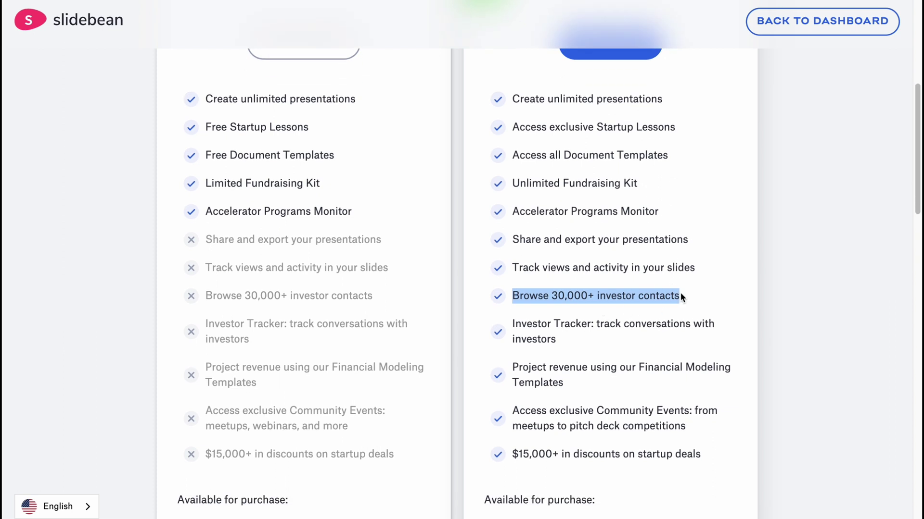
pyautogui.moveTo(513, 324); pyautogui.dragTo(652, 345)
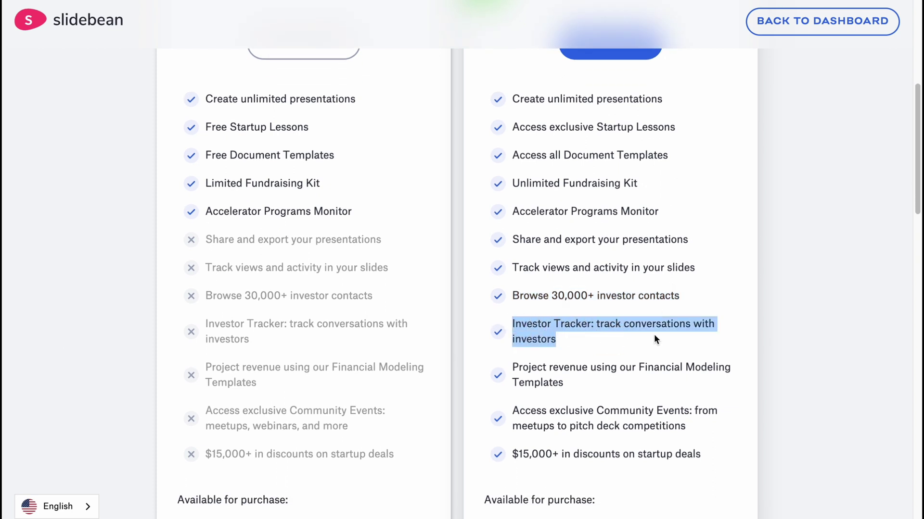
pyautogui.scroll(-1, 516, 359)
pyautogui.moveTo(513, 343); pyautogui.dragTo(666, 351)
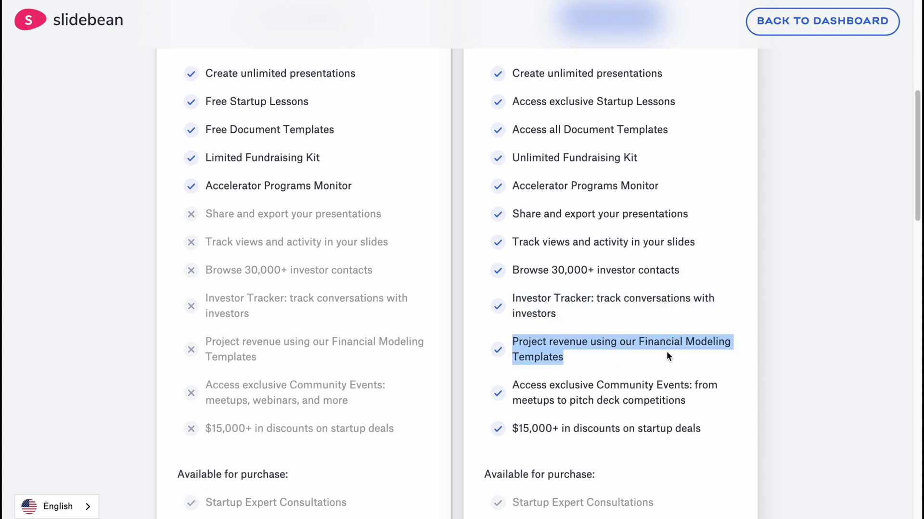
pyautogui.scroll(-3, 666, 356)
pyautogui.moveTo(513, 297); pyautogui.dragTo(752, 312)
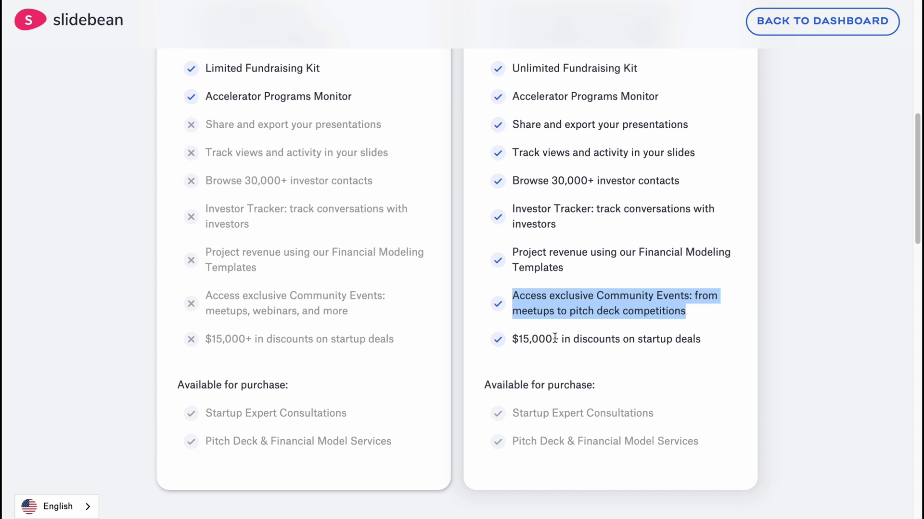
pyautogui.moveTo(519, 341); pyautogui.dragTo(699, 340)
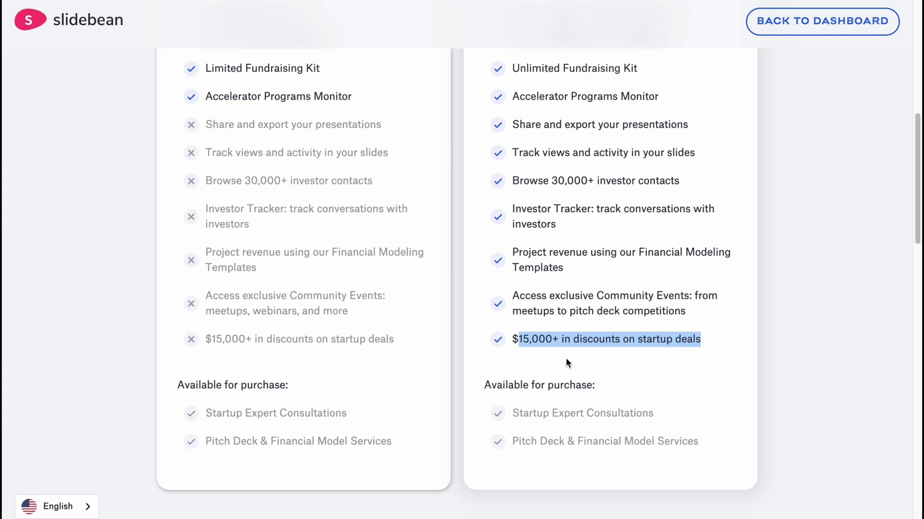
pyautogui.click(503, 330)
pyautogui.scroll(10, 507, 319)
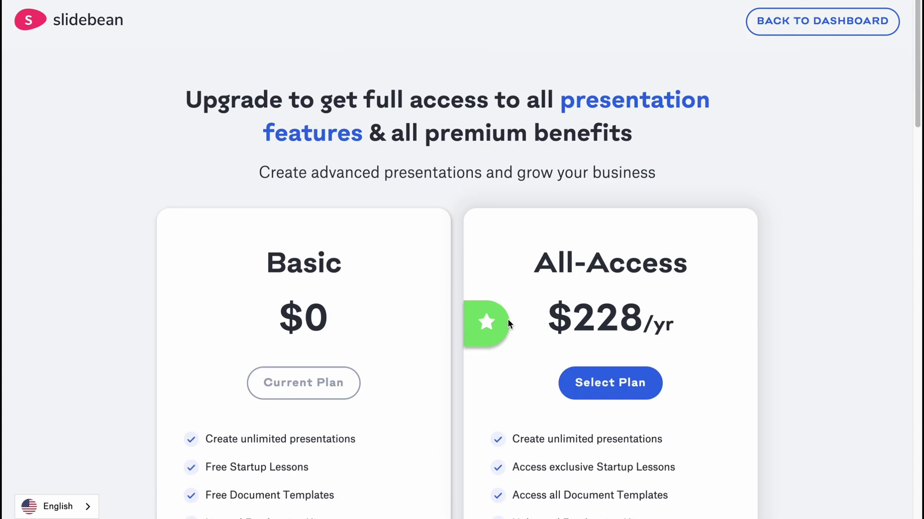
# Return to the Slidebean homepage via the top-left logo.
pyautogui.click(88, 31)
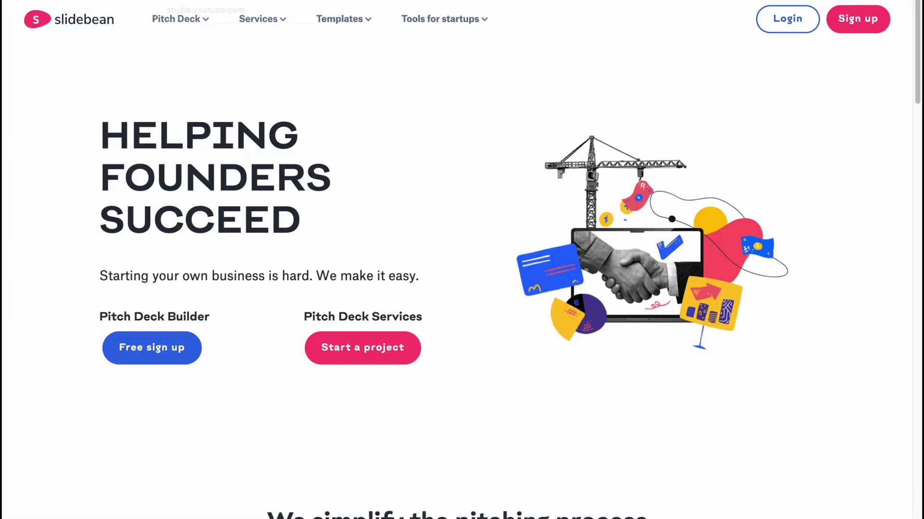